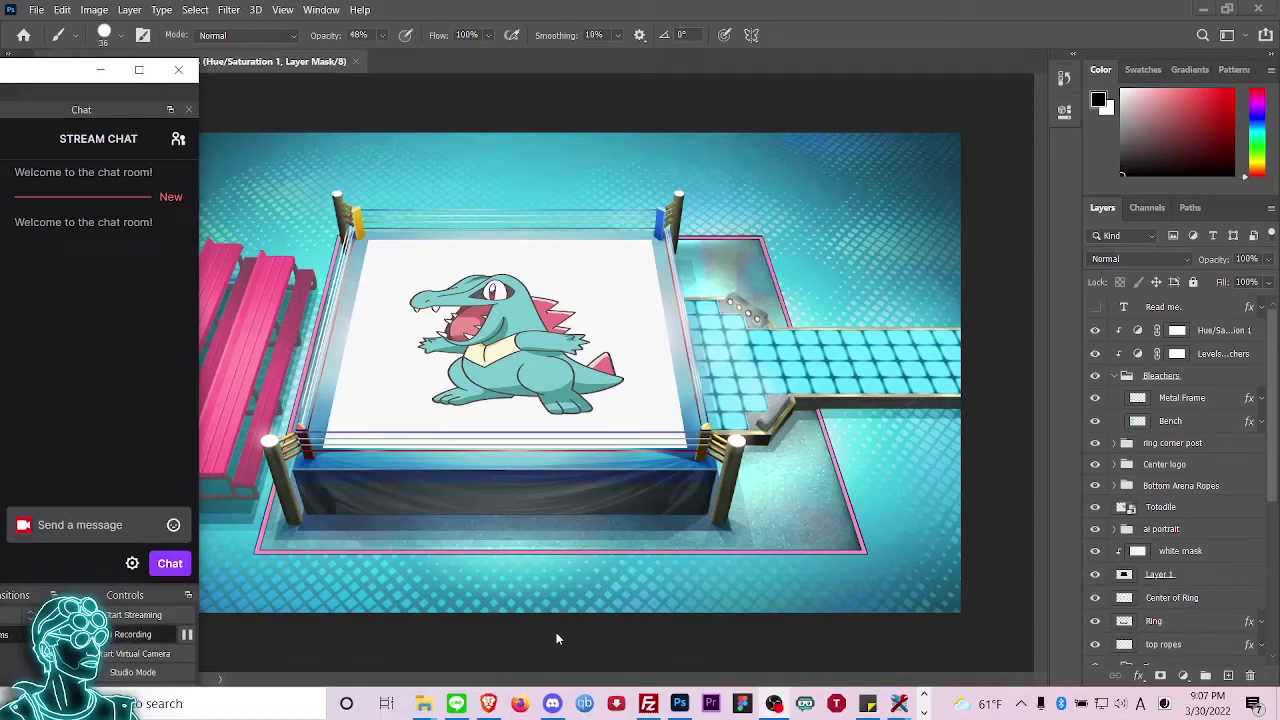
Bring Photoshop with the Totodile ring artwork in front of the OBS chat window.
{"action": "left_click", "coordinate": [556, 638]}
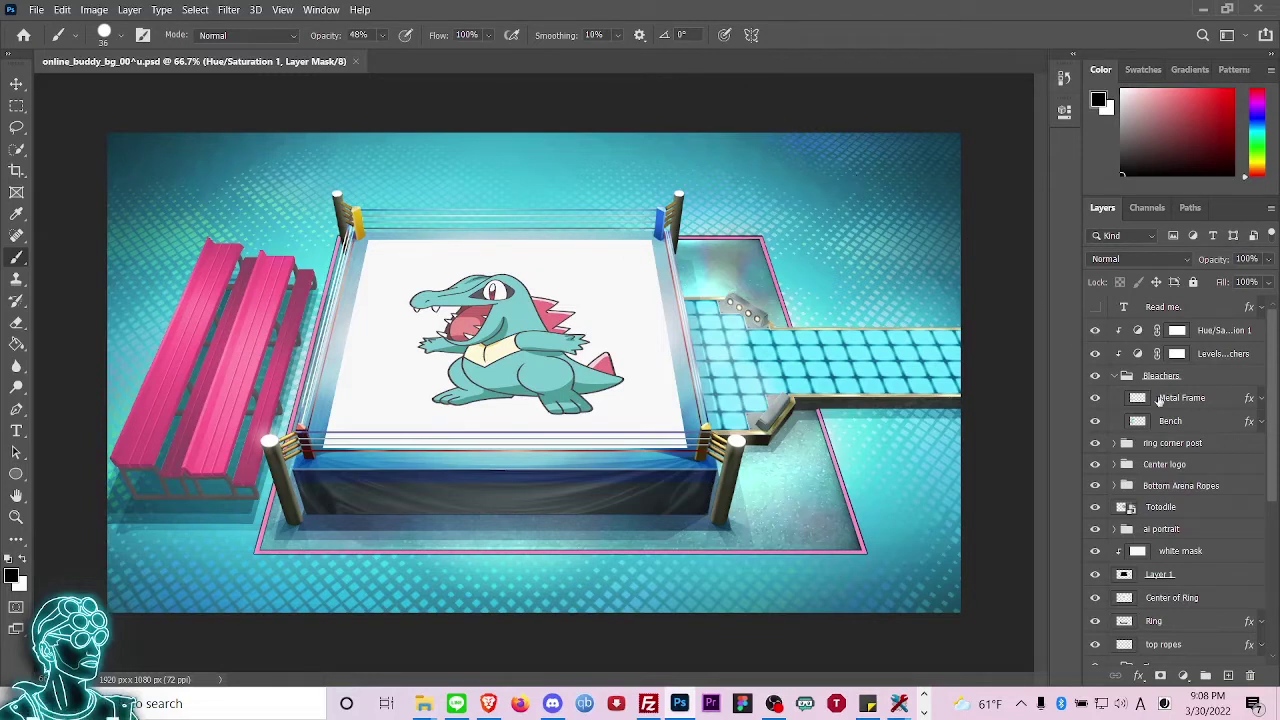
{"action": "scroll", "coordinate": [1158, 398], "scroll_direction": "down", "scroll_amount": 5}
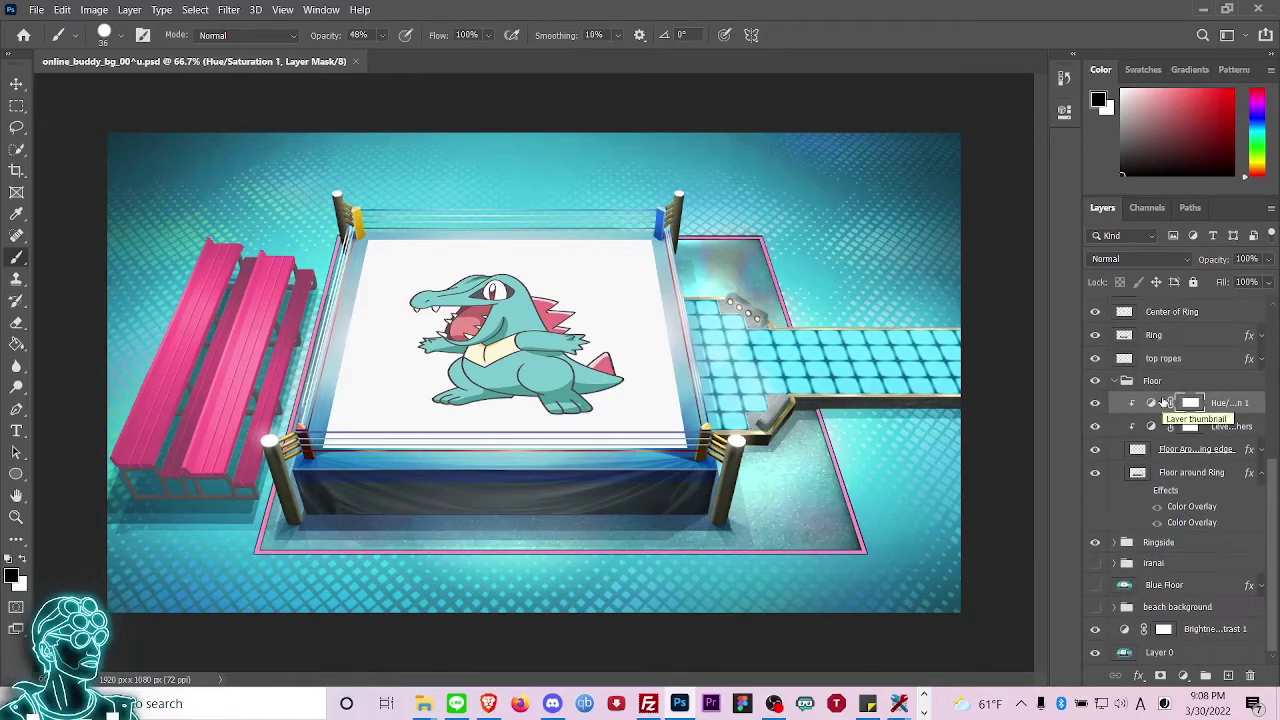
{"action": "scroll", "coordinate": [1163, 400], "scroll_direction": "up", "scroll_amount": 5}
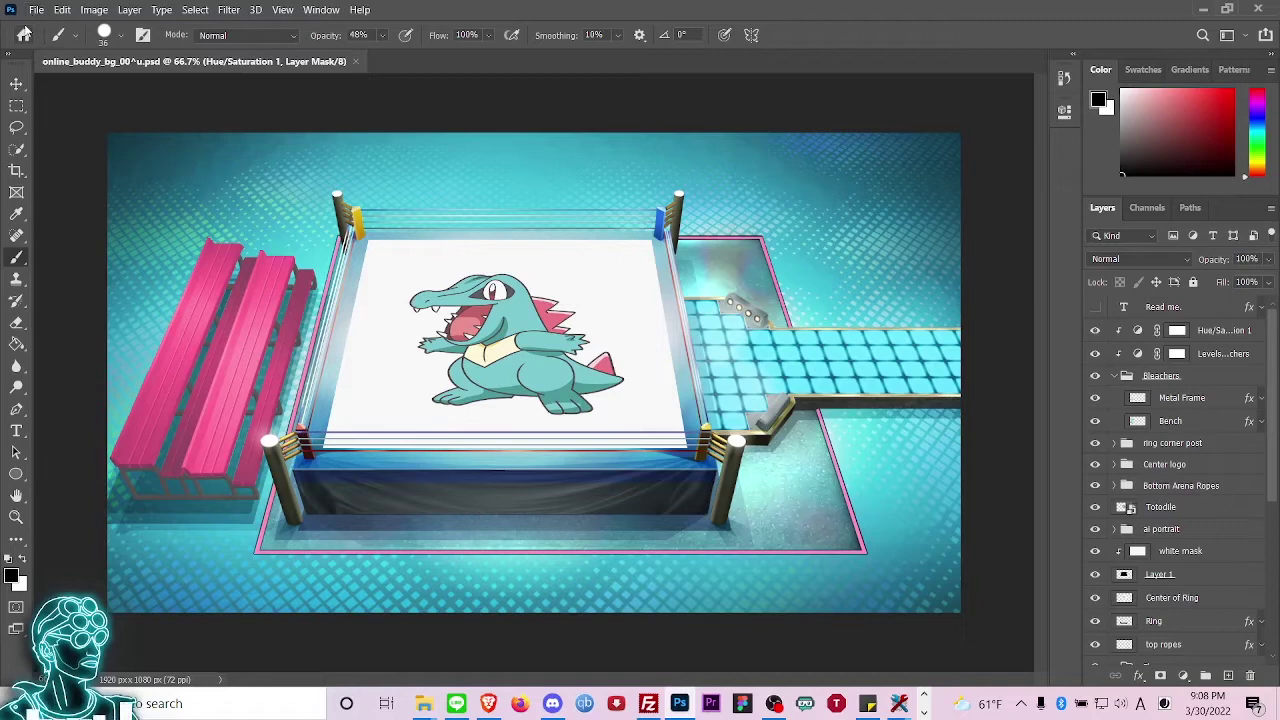
Save a PNG copy named online_buddy_bg_00^u.png into the Totodile folder, accepting the PNG options.
{"action": "key", "text": "ctrl+shift+s"}
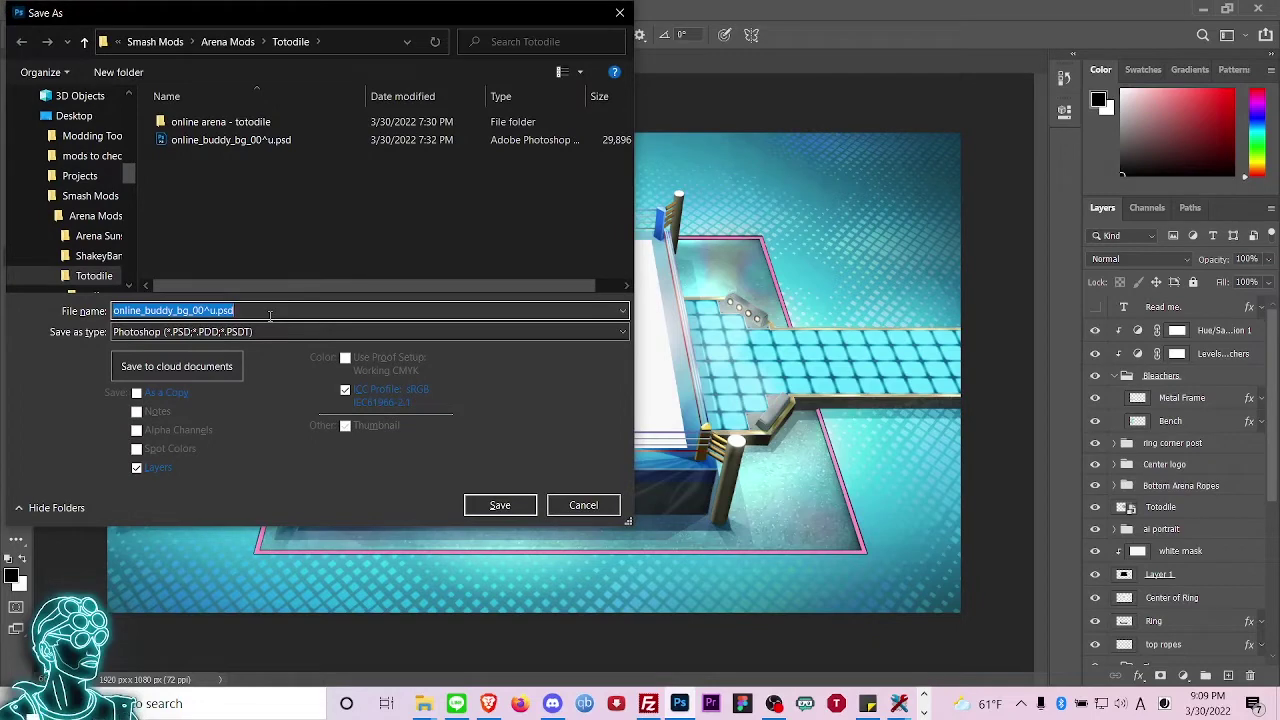
{"action": "left_click", "coordinate": [622, 332]}
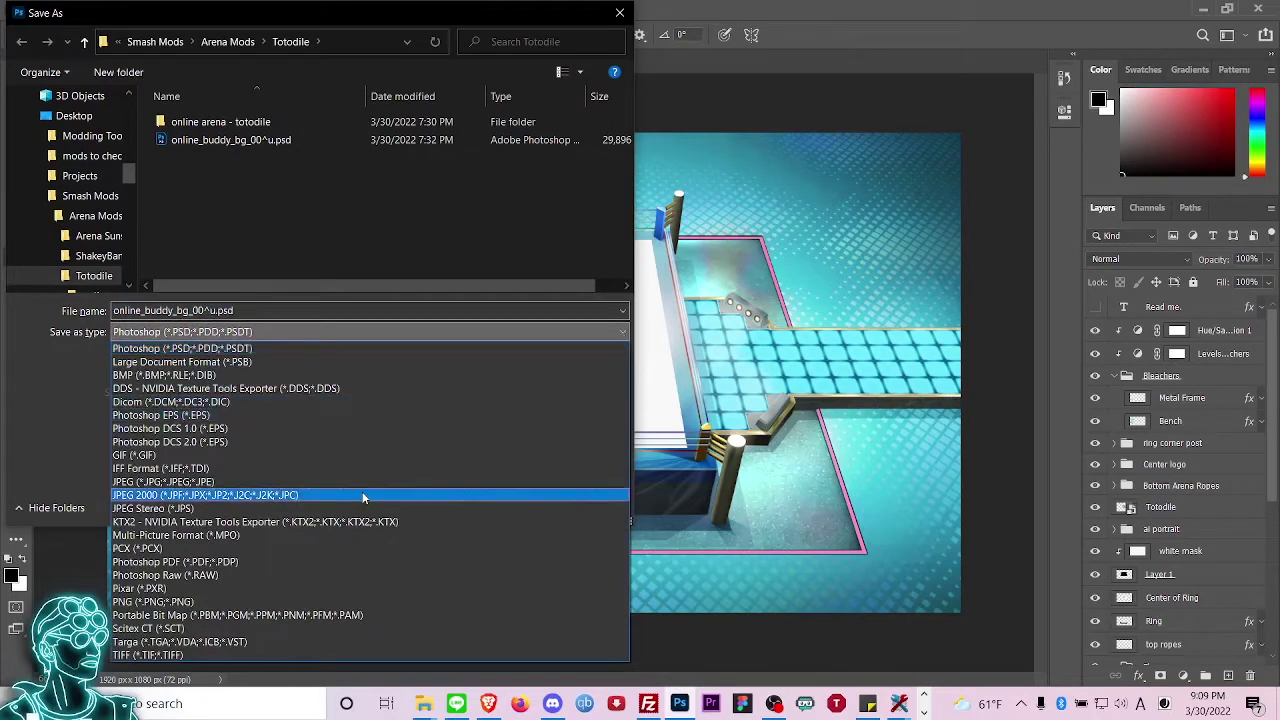
{"action": "left_click", "coordinate": [224, 601]}
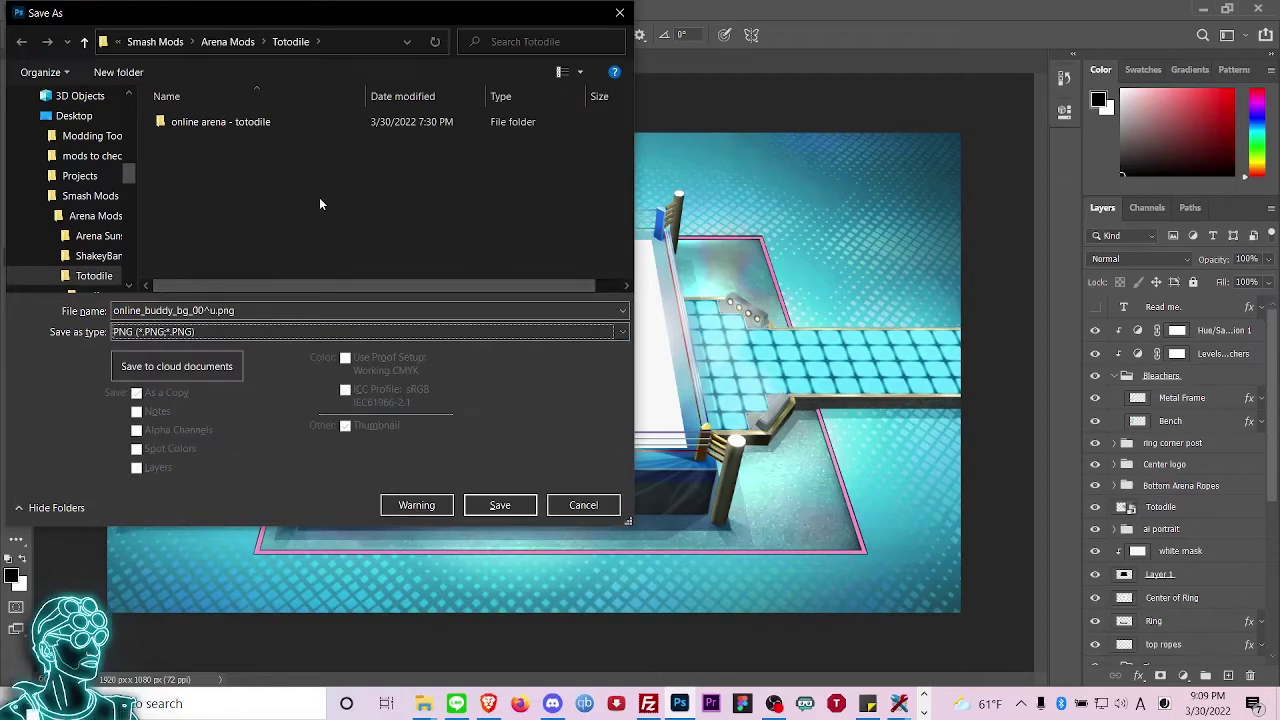
{"action": "left_click", "coordinate": [505, 506]}
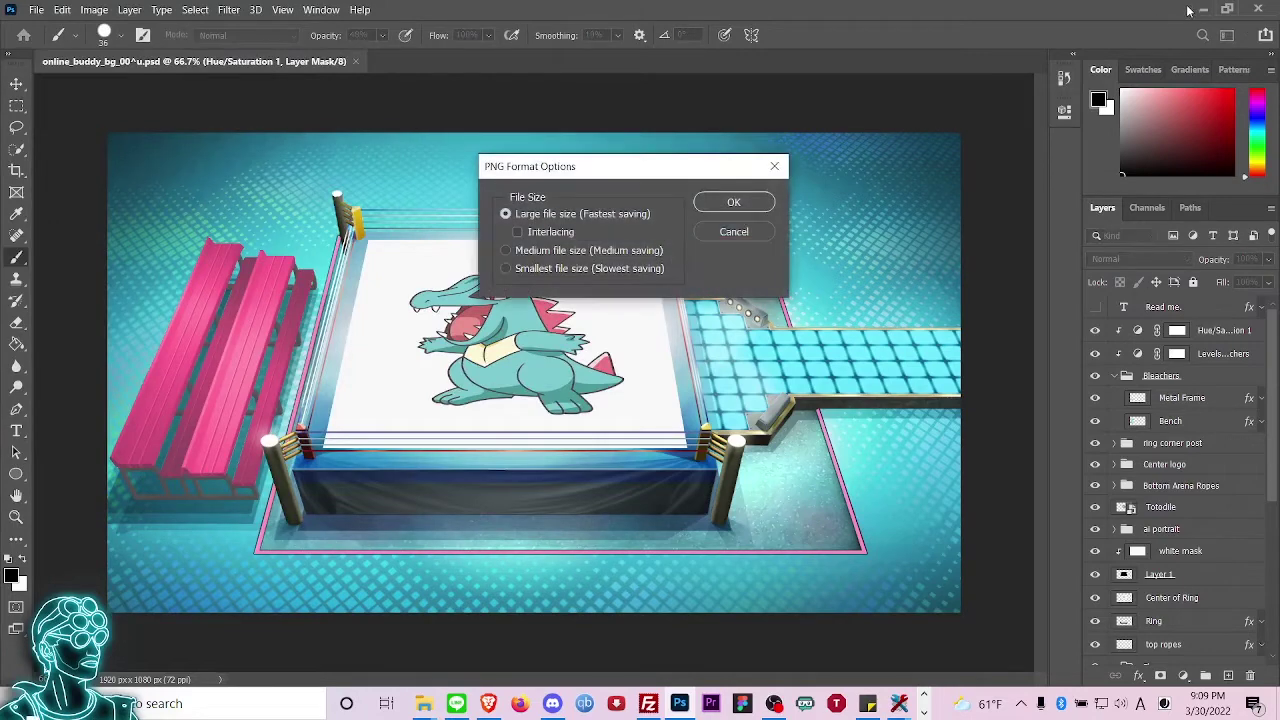
{"action": "left_click", "coordinate": [751, 202]}
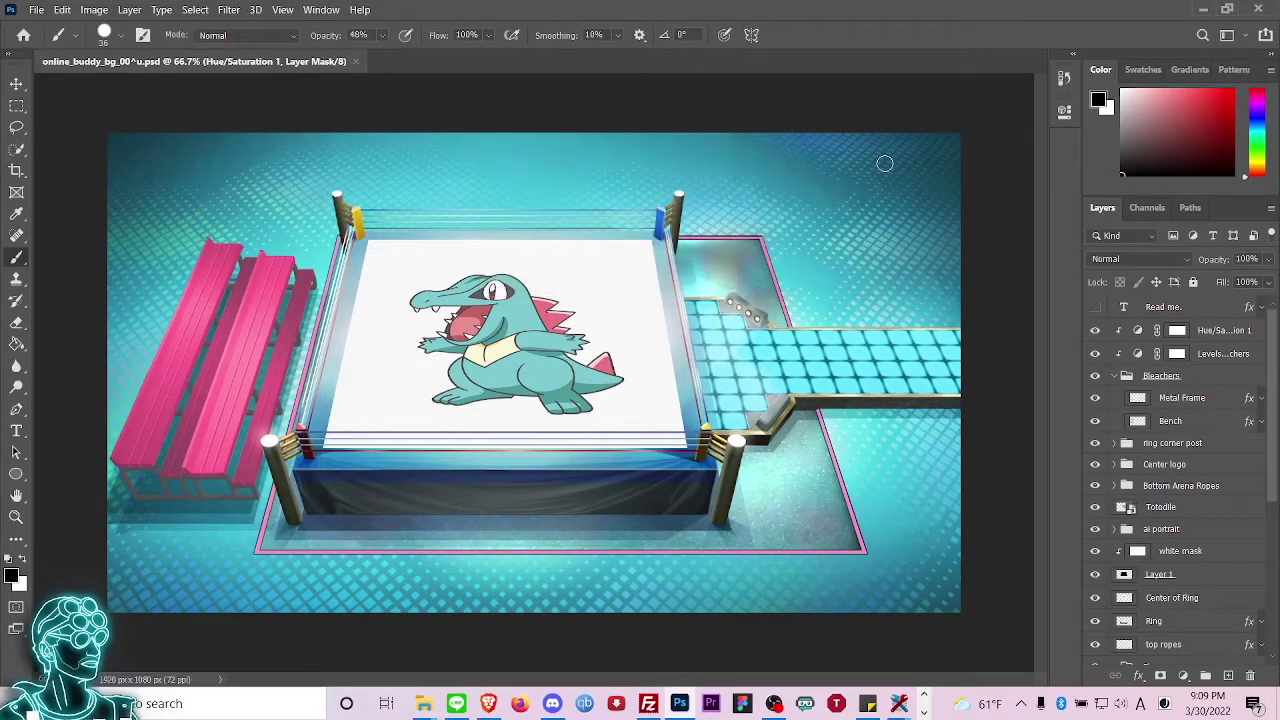
Minimize Photoshop and open the Totodile folder under Arena Mods in File Explorer.
{"action": "left_click", "coordinate": [1204, 10]}
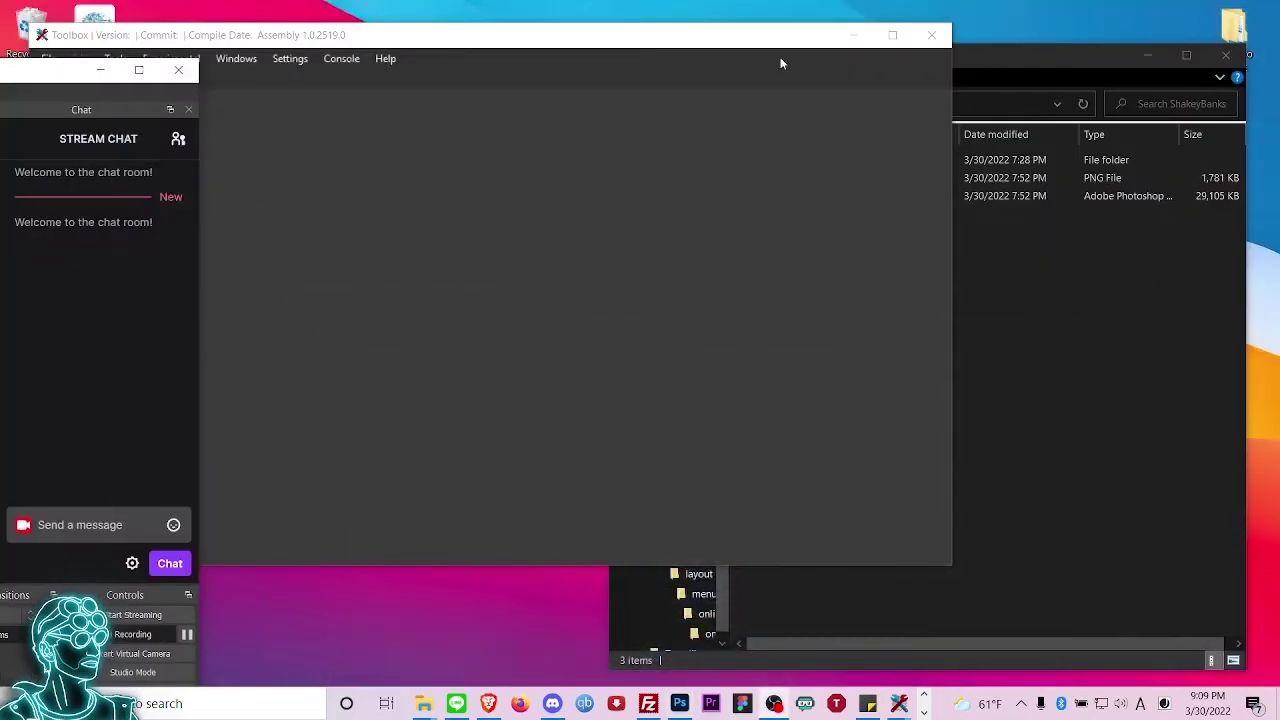
{"action": "left_click", "coordinate": [1072, 293]}
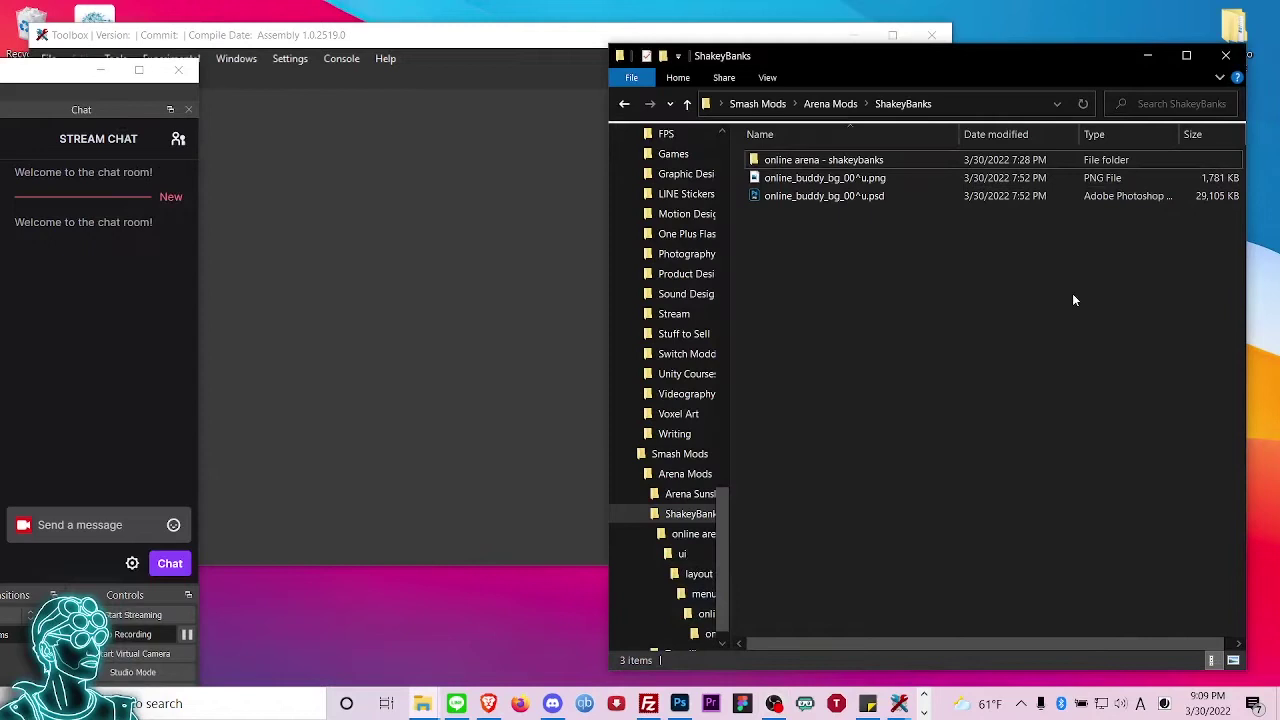
{"action": "left_click", "coordinate": [690, 106]}
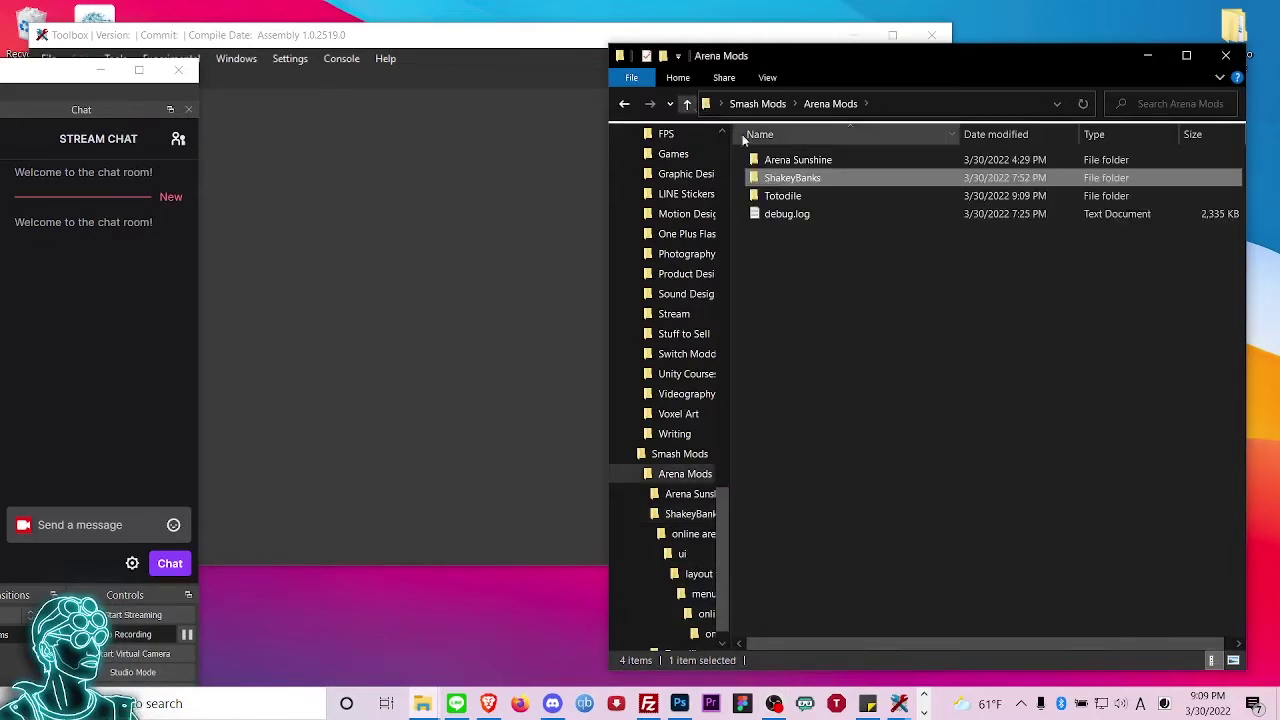
{"action": "double_click", "coordinate": [822, 196]}
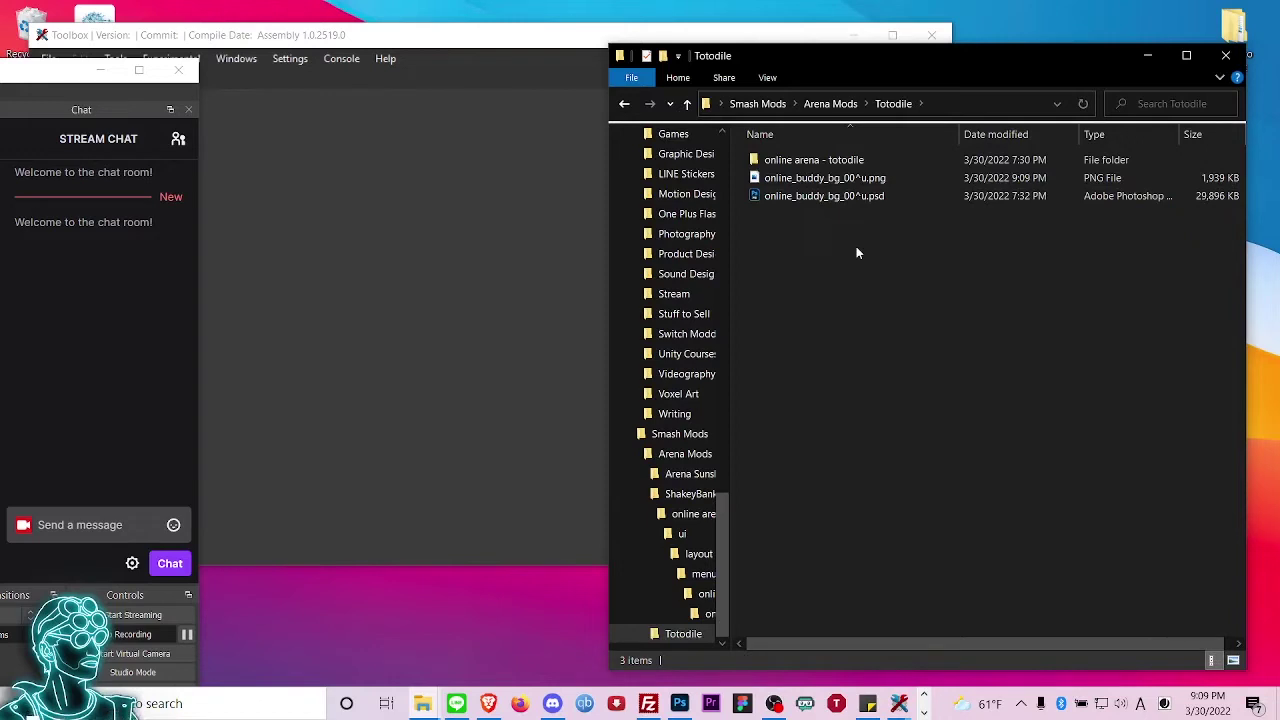
Drill into online arena - totodile > ui > layout > menu > online_buddy > online_buddy and select layout.arc.
{"action": "double_click", "coordinate": [853, 165]}
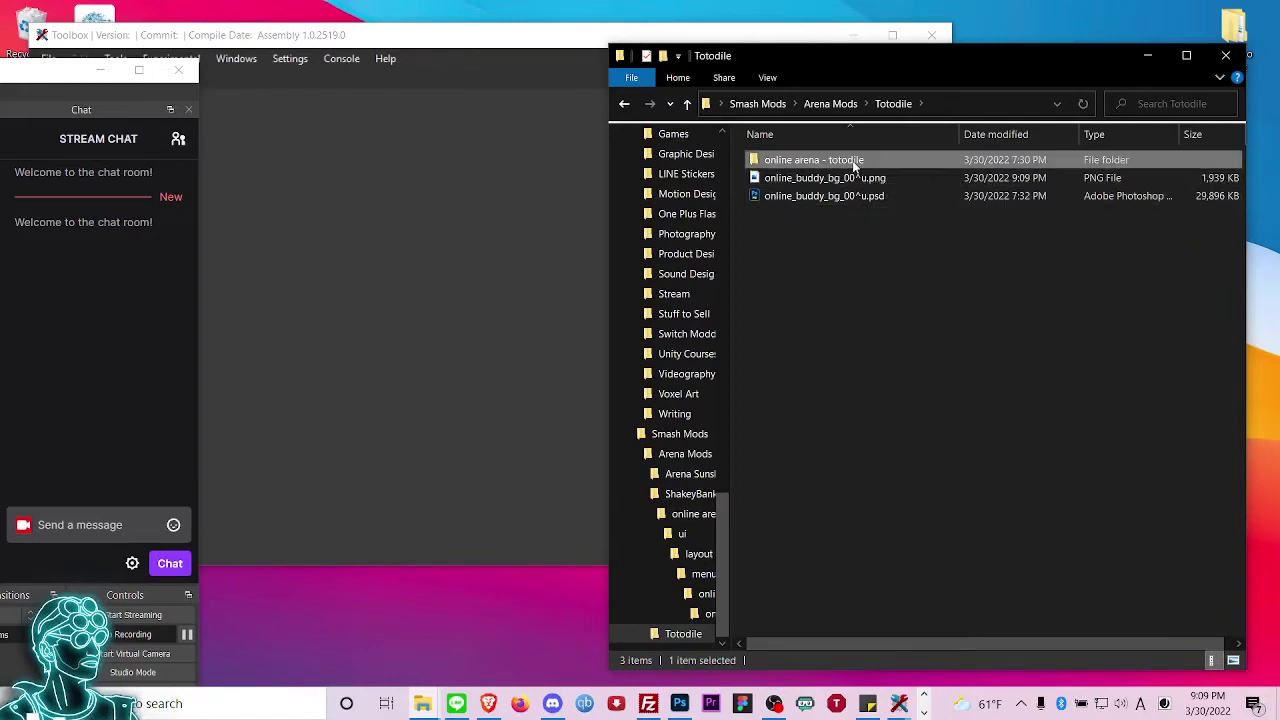
{"action": "left_click", "coordinate": [853, 165]}
{"action": "double_click", "coordinate": [852, 160]}
{"action": "left_click", "coordinate": [852, 160]}
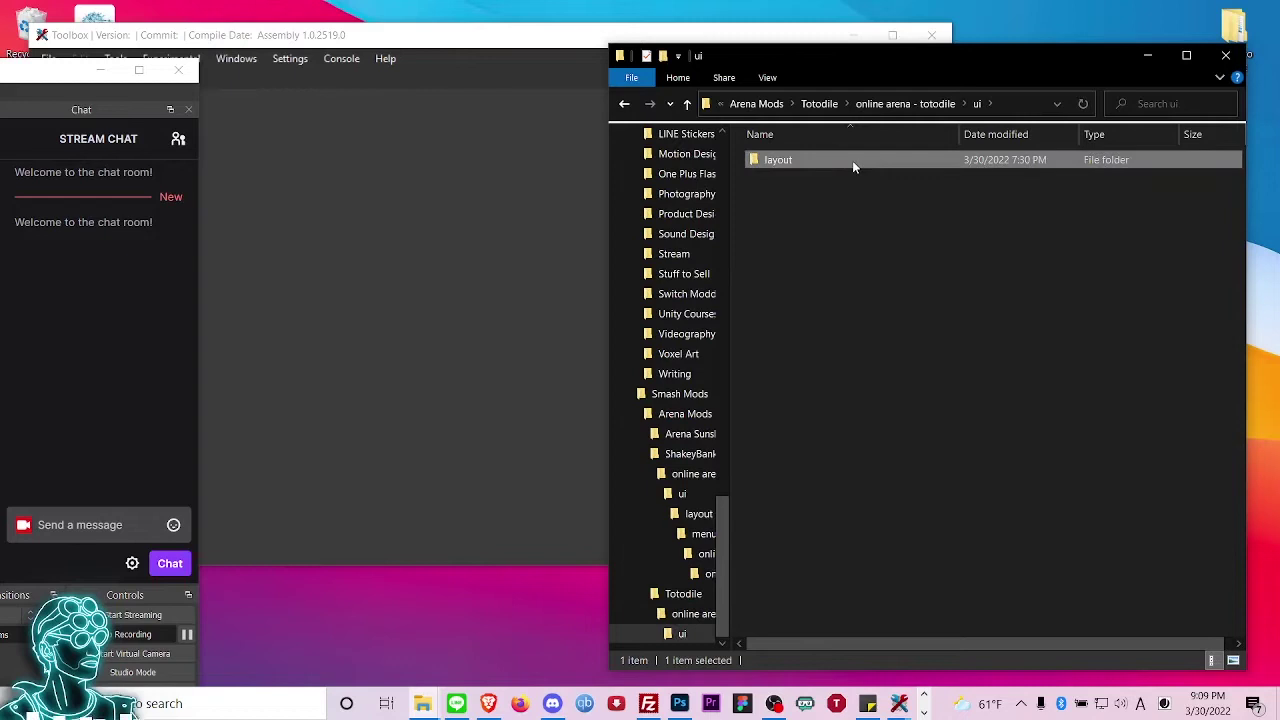
{"action": "double_click", "coordinate": [852, 160]}
{"action": "left_click", "coordinate": [852, 160]}
{"action": "double_click", "coordinate": [852, 160]}
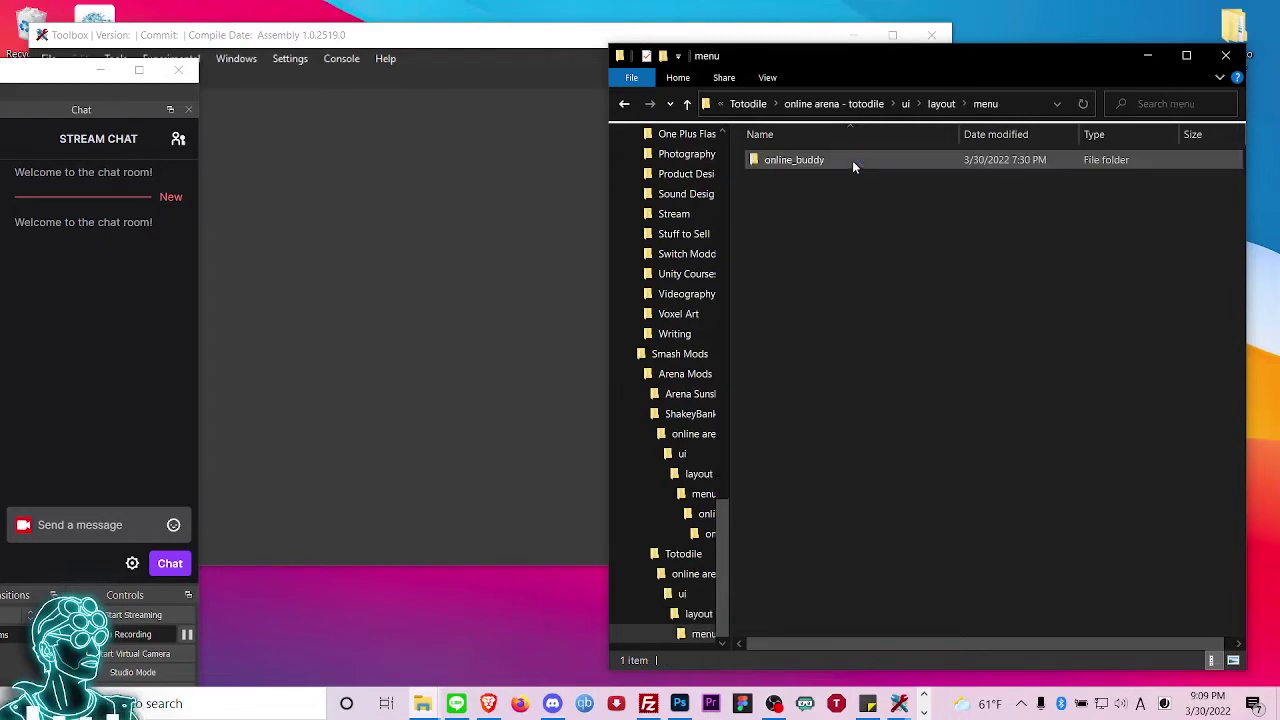
{"action": "left_click", "coordinate": [852, 160]}
{"action": "double_click", "coordinate": [852, 160]}
{"action": "left_click", "coordinate": [852, 160]}
{"action": "double_click", "coordinate": [852, 165]}
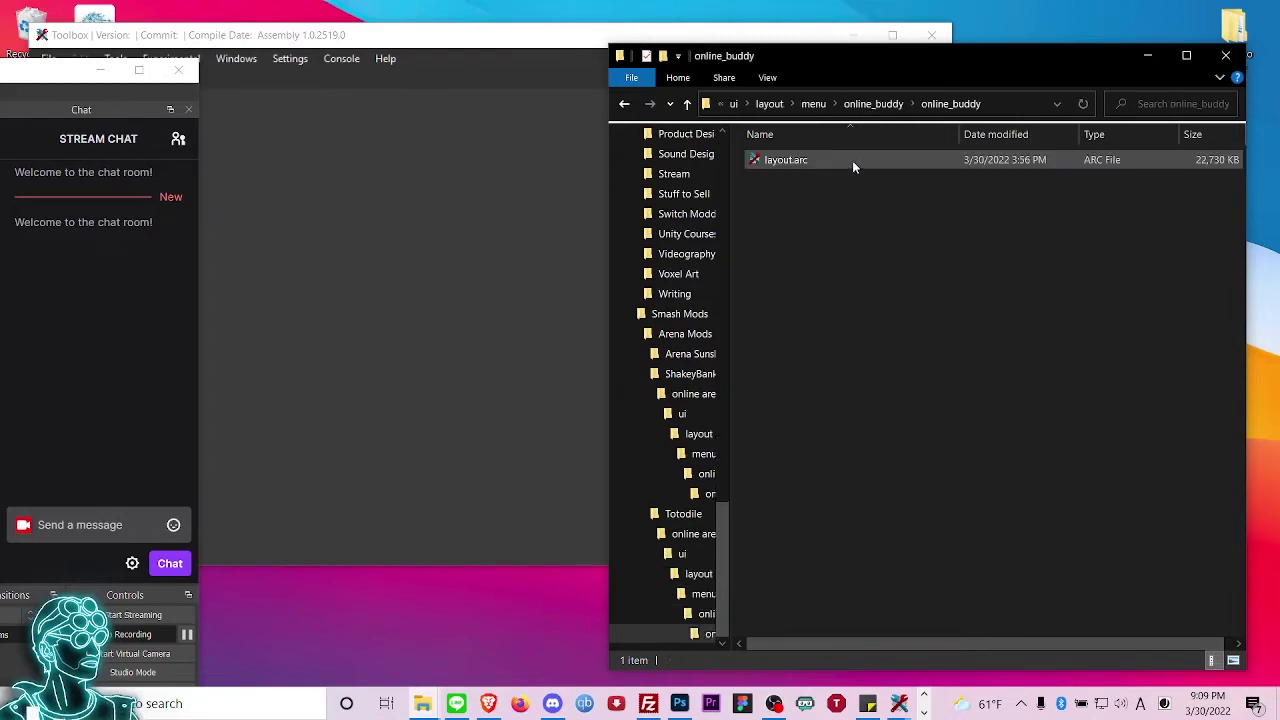
{"action": "left_click", "coordinate": [792, 165]}
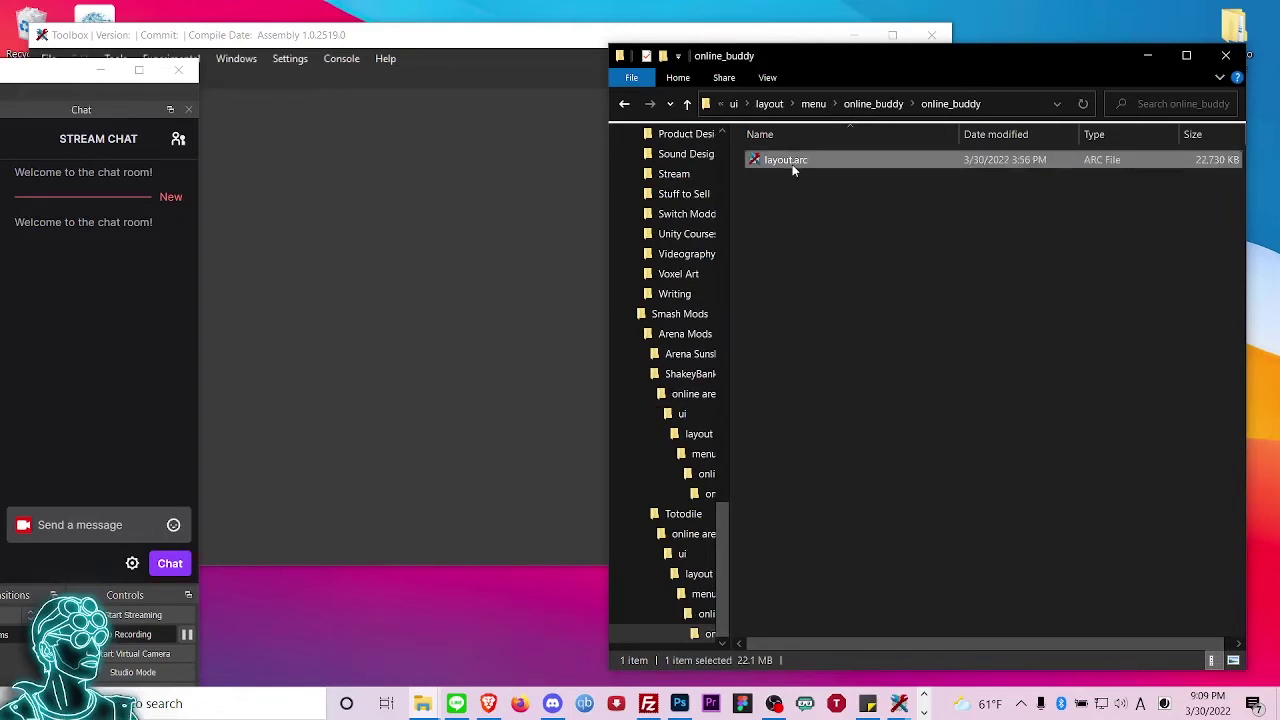
Open layout.arc in Switch Toolbox and expand its timg folder to Combined.bntx.
{"action": "double_click", "coordinate": [792, 164]}
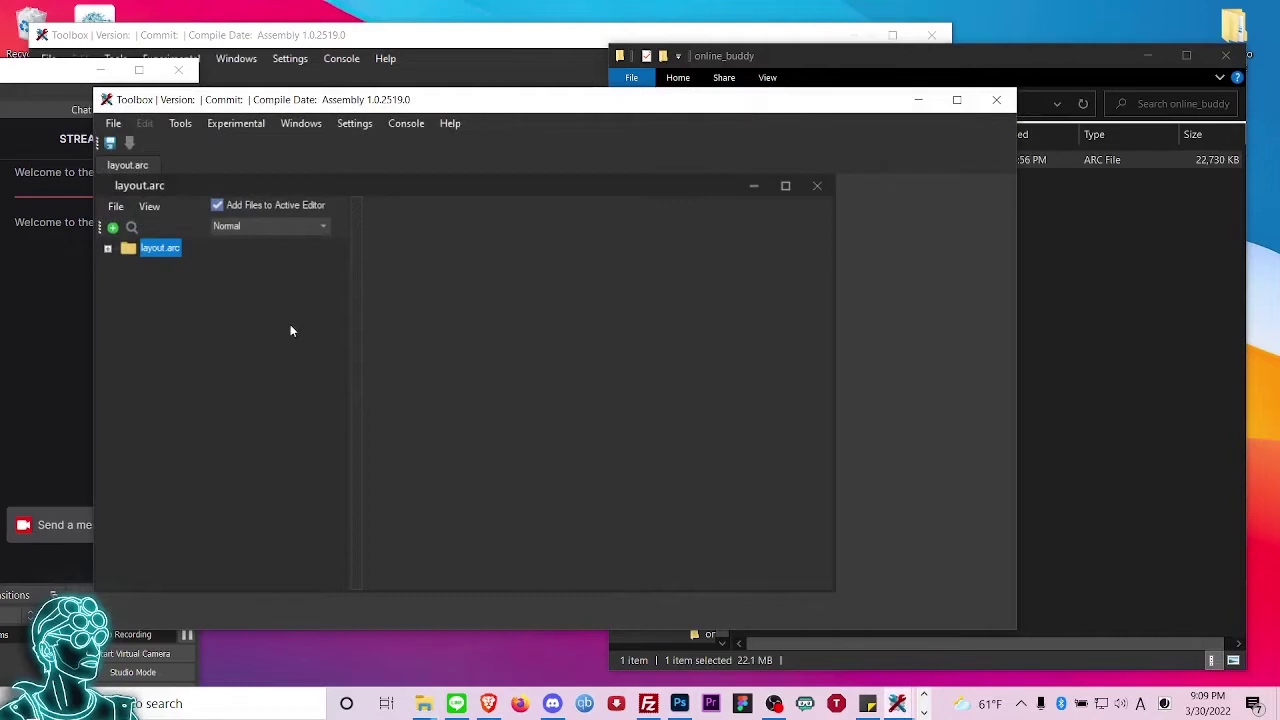
{"action": "left_click", "coordinate": [108, 249]}
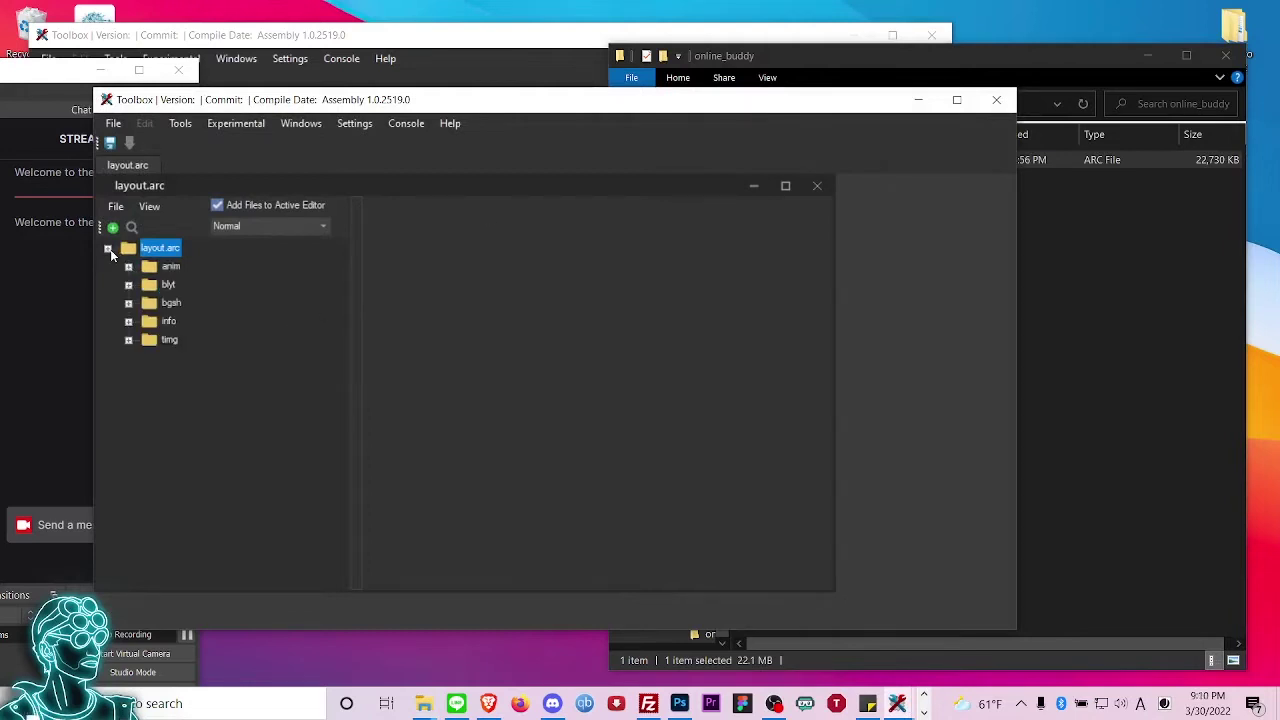
{"action": "left_click", "coordinate": [128, 341]}
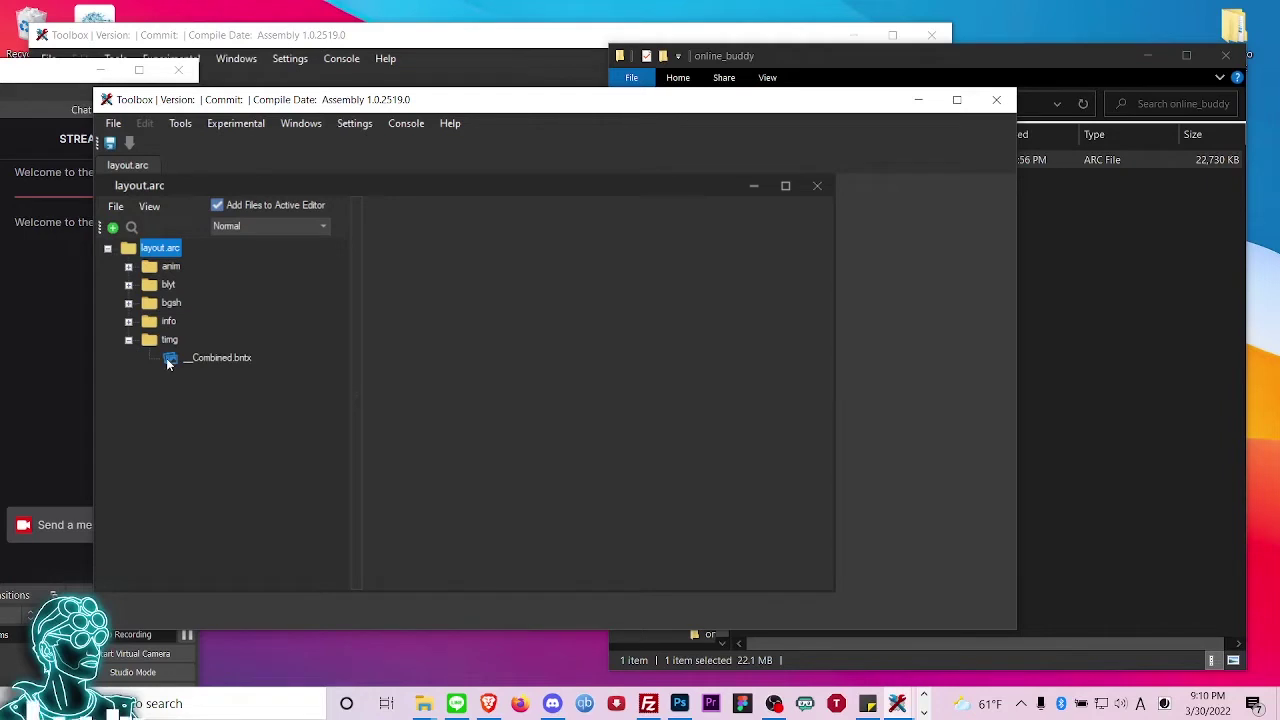
{"action": "double_click", "coordinate": [168, 364]}
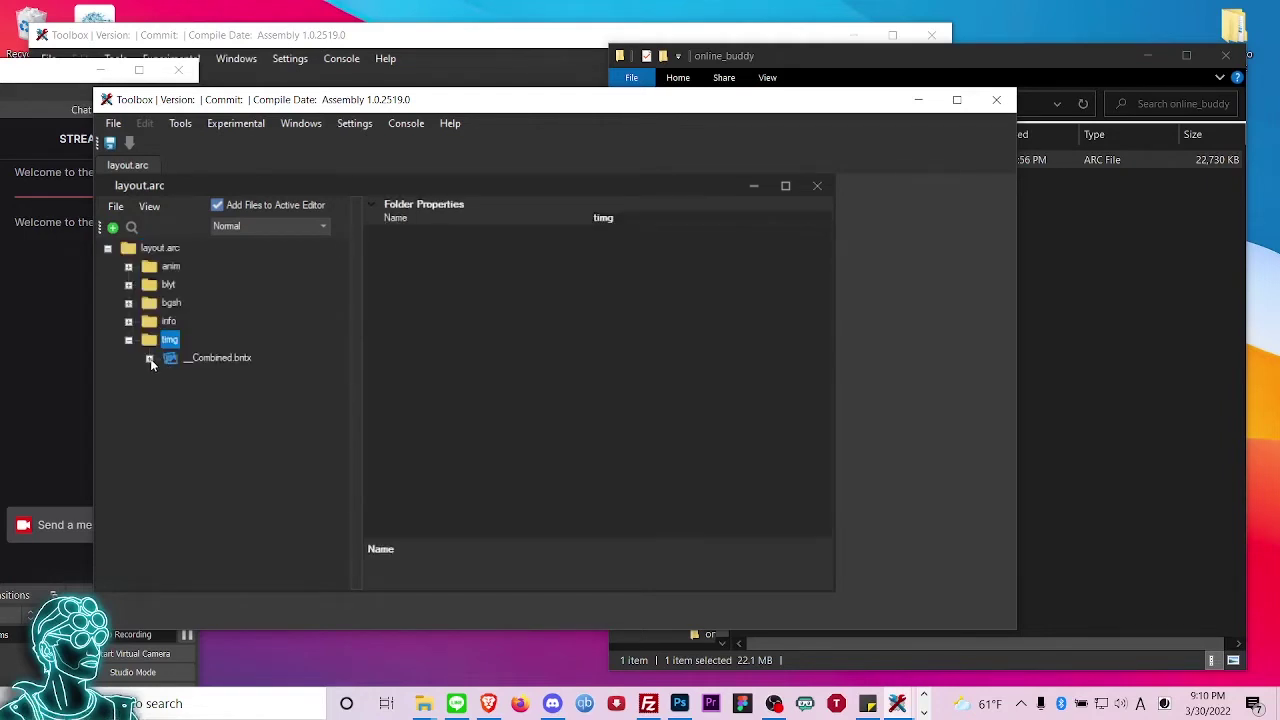
List Combined.bntx's textures and scroll to the online_buddy entries.
{"action": "left_click", "coordinate": [150, 360]}
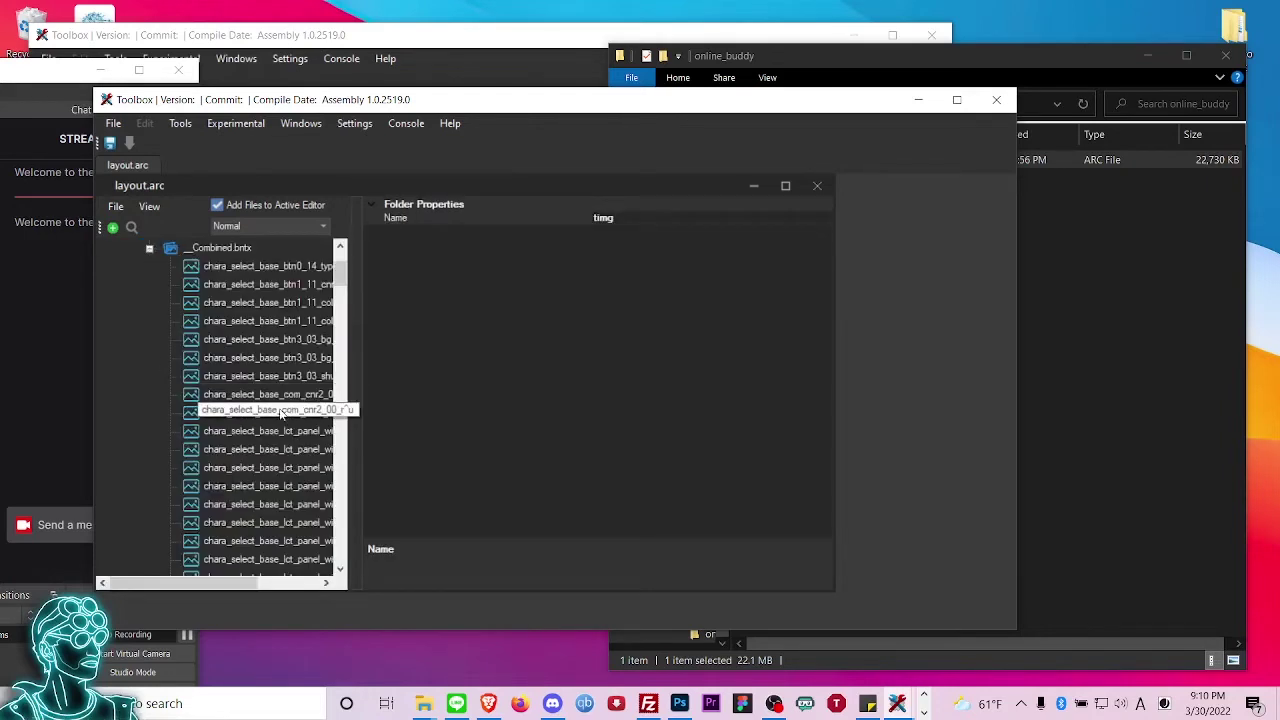
{"action": "scroll", "coordinate": [279, 410], "scroll_direction": "down", "scroll_amount": 10}
{"action": "scroll", "coordinate": [279, 410], "scroll_direction": "down", "scroll_amount": 10}
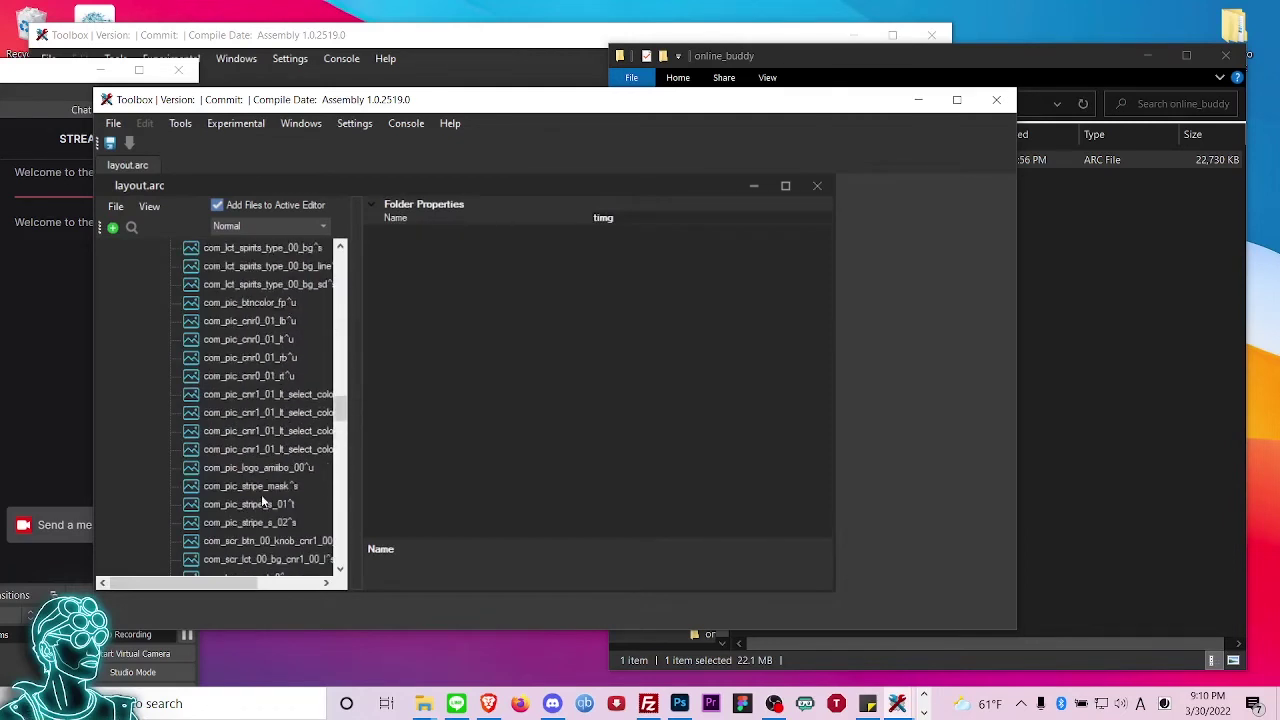
{"action": "scroll", "coordinate": [261, 500], "scroll_direction": "down", "scroll_amount": 2}
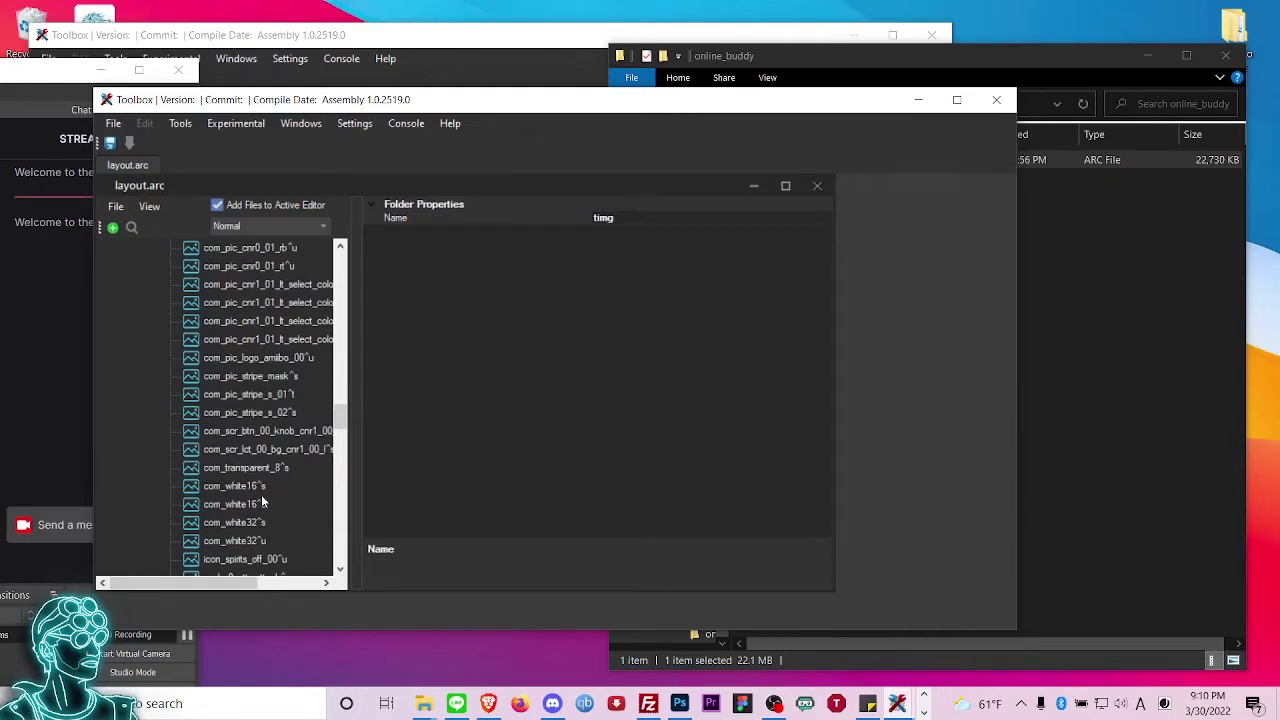
{"action": "scroll", "coordinate": [262, 500], "scroll_direction": "down", "scroll_amount": 10}
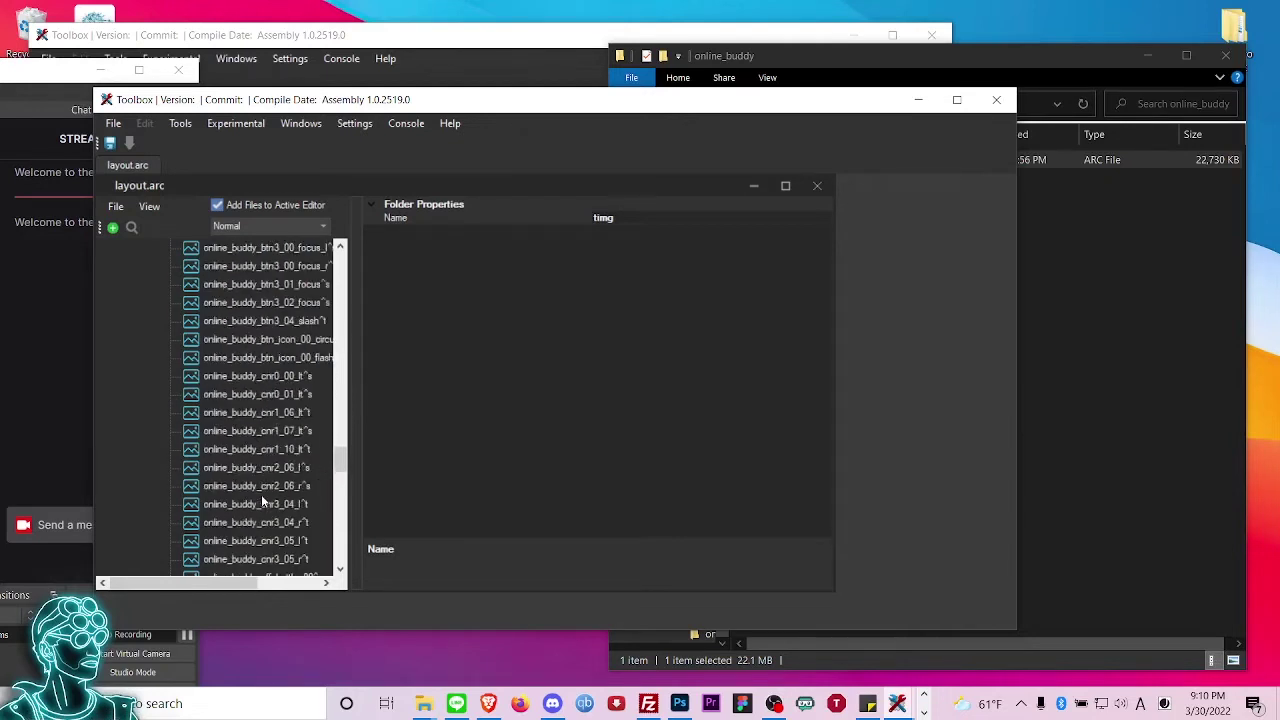
{"action": "scroll", "coordinate": [261, 494], "scroll_direction": "up", "scroll_amount": 1}
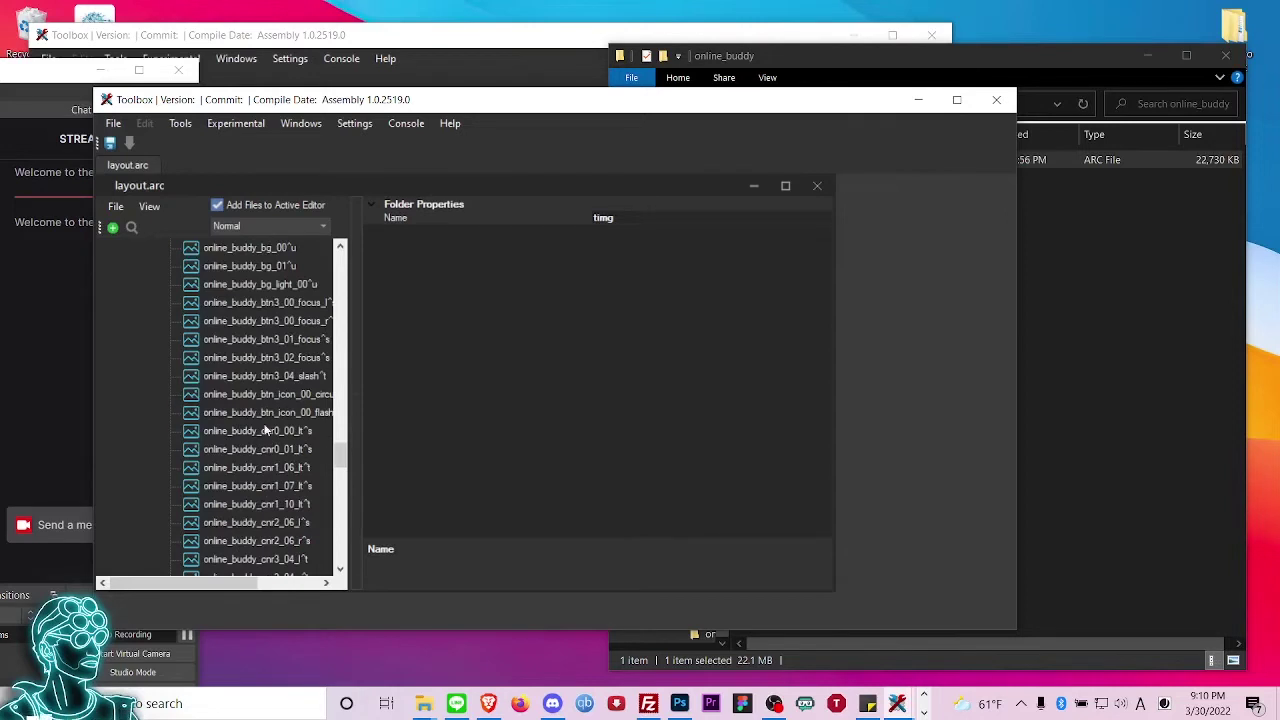
{"action": "scroll", "coordinate": [265, 430], "scroll_direction": "up", "scroll_amount": 1}
Select online_buddy_bg_00^u and maximize its editor panel and the Toolbox window to view the 1920 x 1080 texture.
{"action": "left_click", "coordinate": [254, 303]}
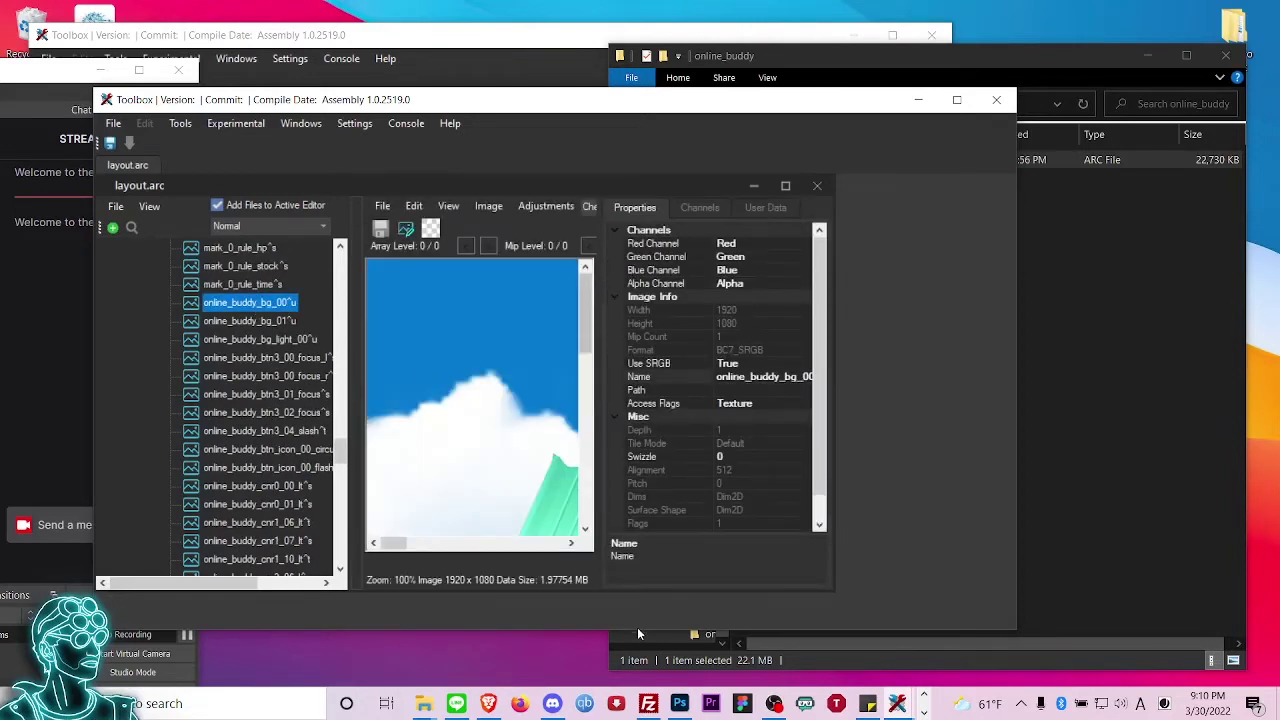
{"action": "left_click", "coordinate": [289, 133]}
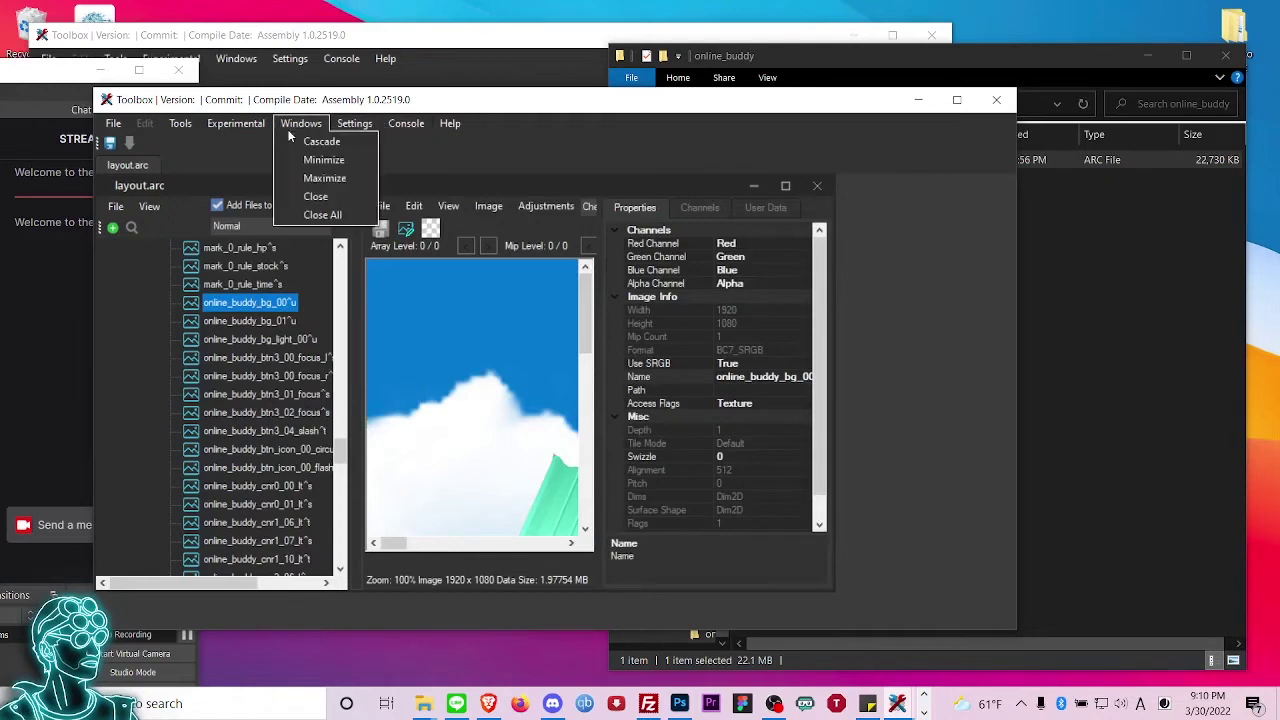
{"action": "left_click", "coordinate": [320, 176]}
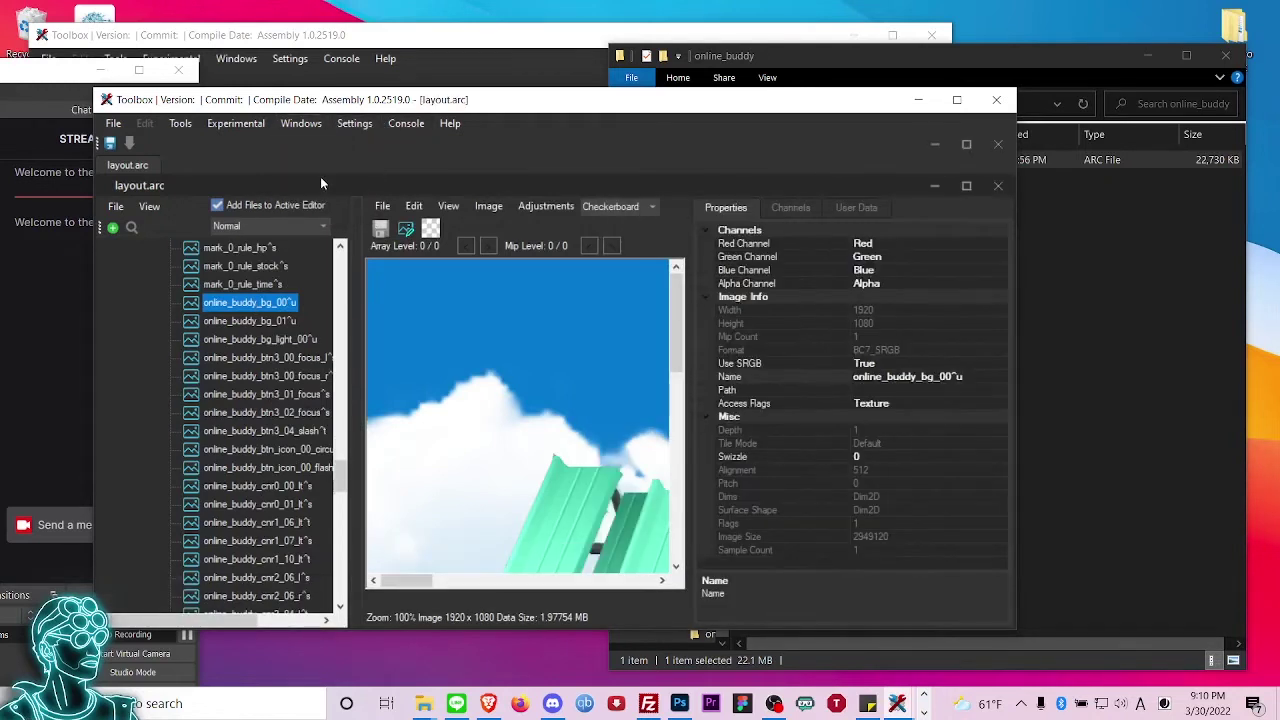
{"action": "left_click", "coordinate": [956, 99]}
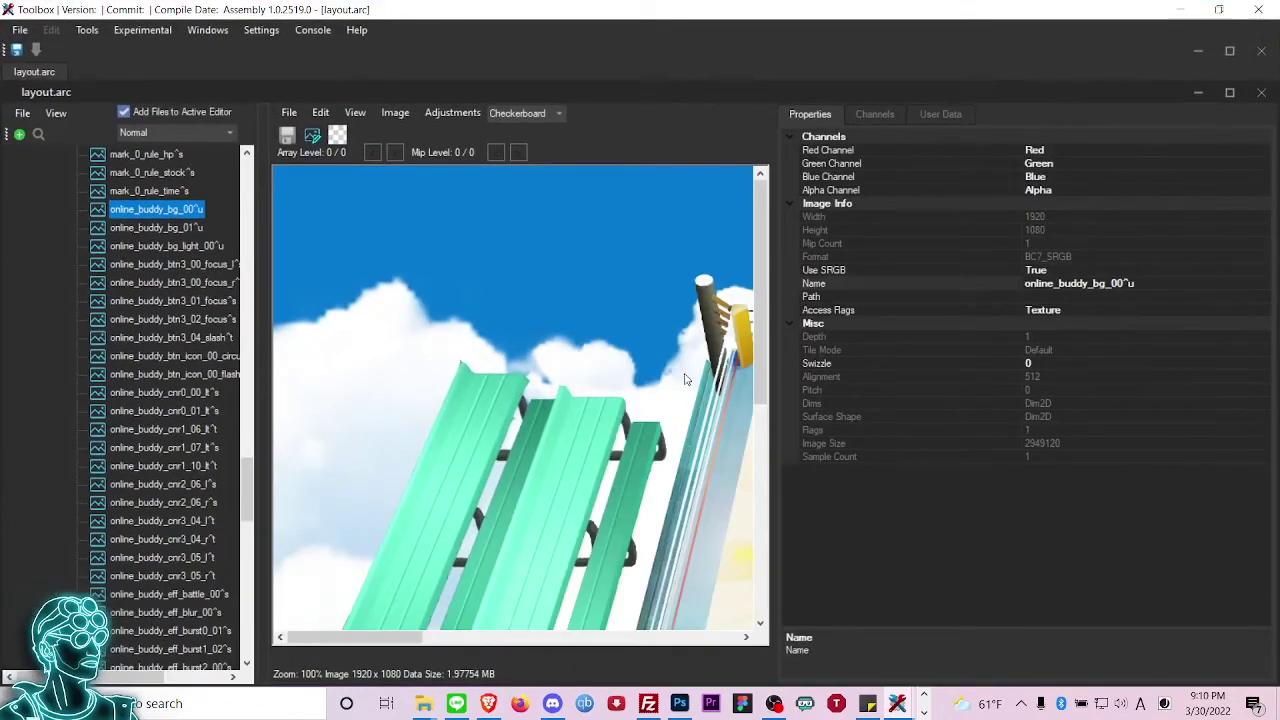
{"action": "left_click_drag", "start_coordinate": [363, 645], "coordinate": [506, 662]}
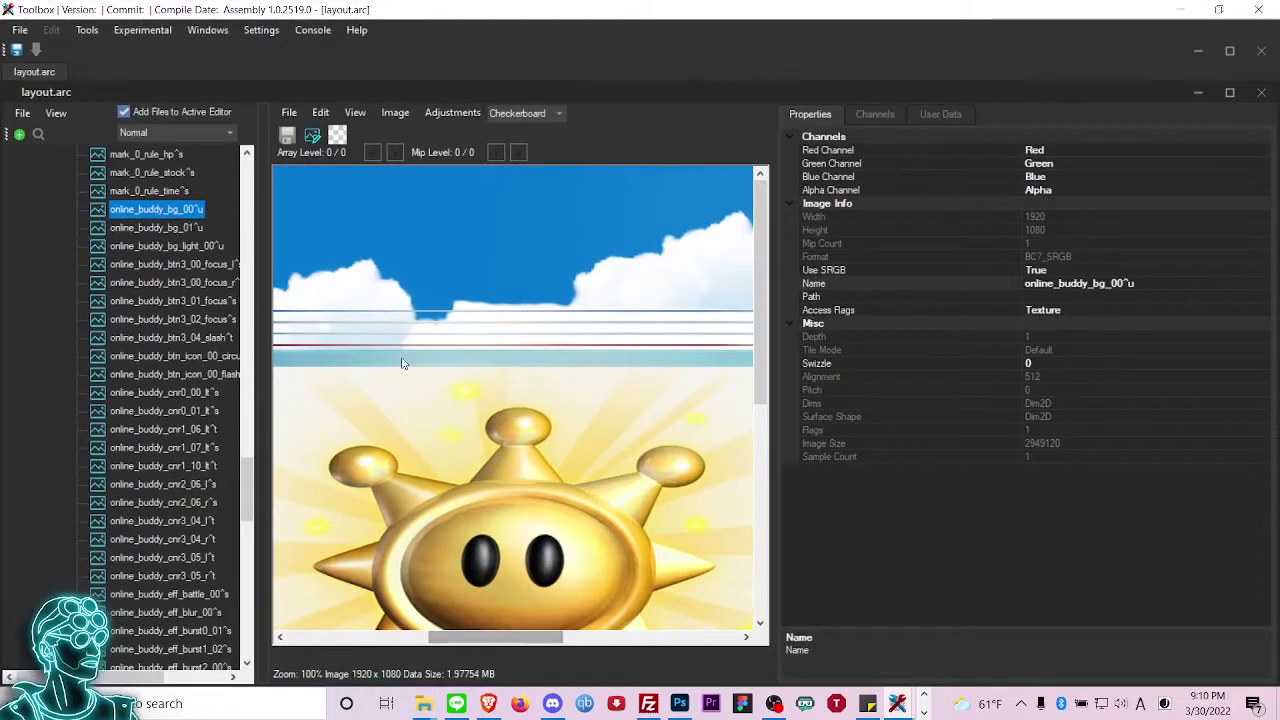
Replace online_buddy_bg_00^u with online_buddy_bg_00^u.png from the Arena Mods > Totodile folder.
{"action": "right_click", "coordinate": [155, 215]}
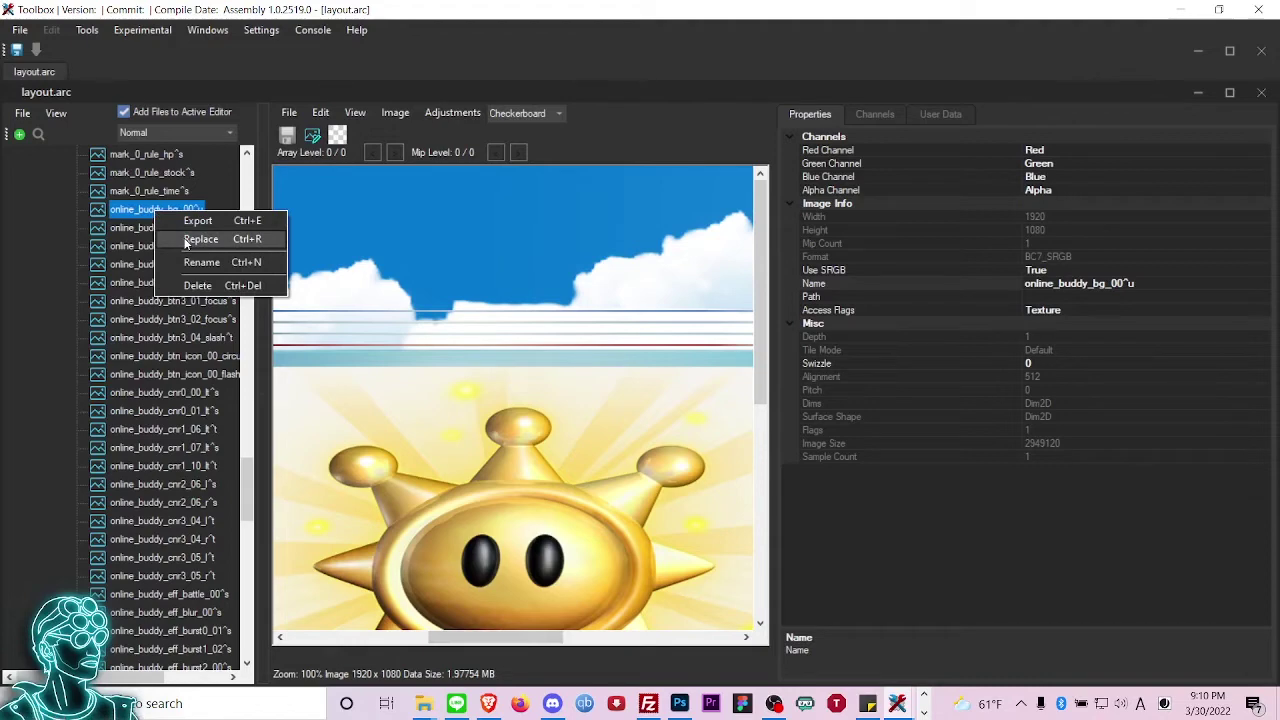
{"action": "left_click", "coordinate": [190, 240]}
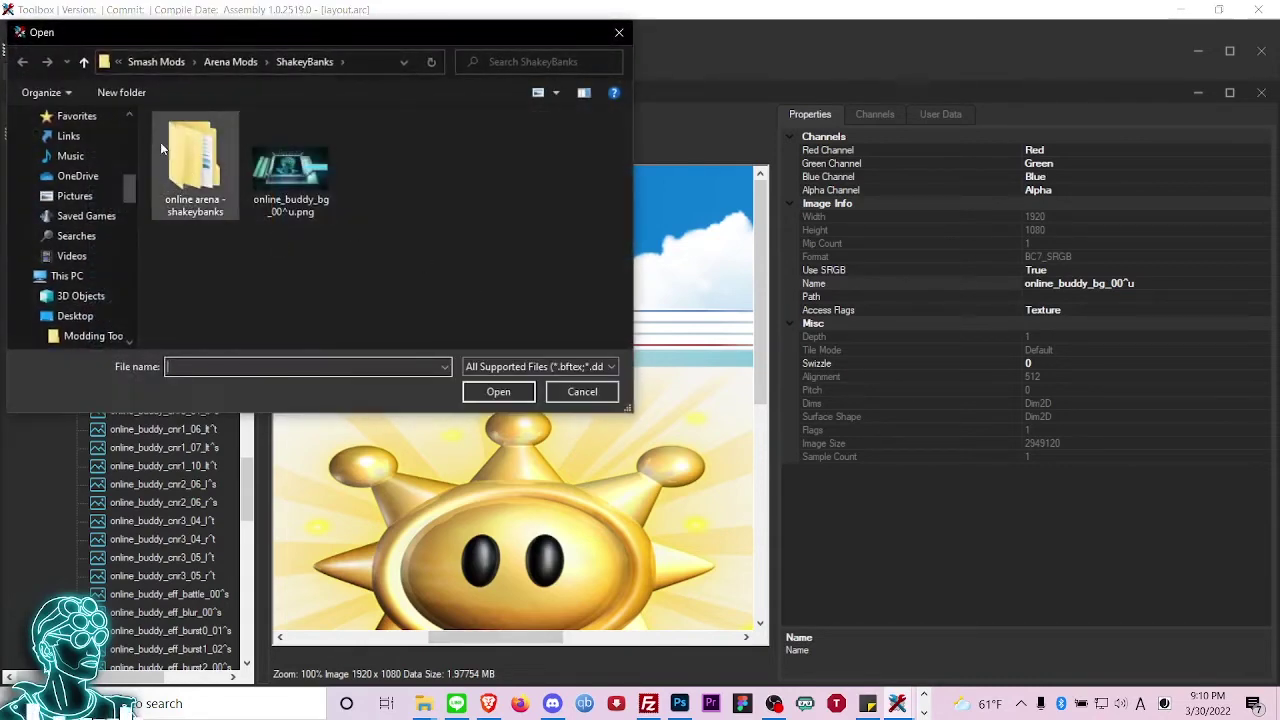
{"action": "left_click", "coordinate": [84, 64]}
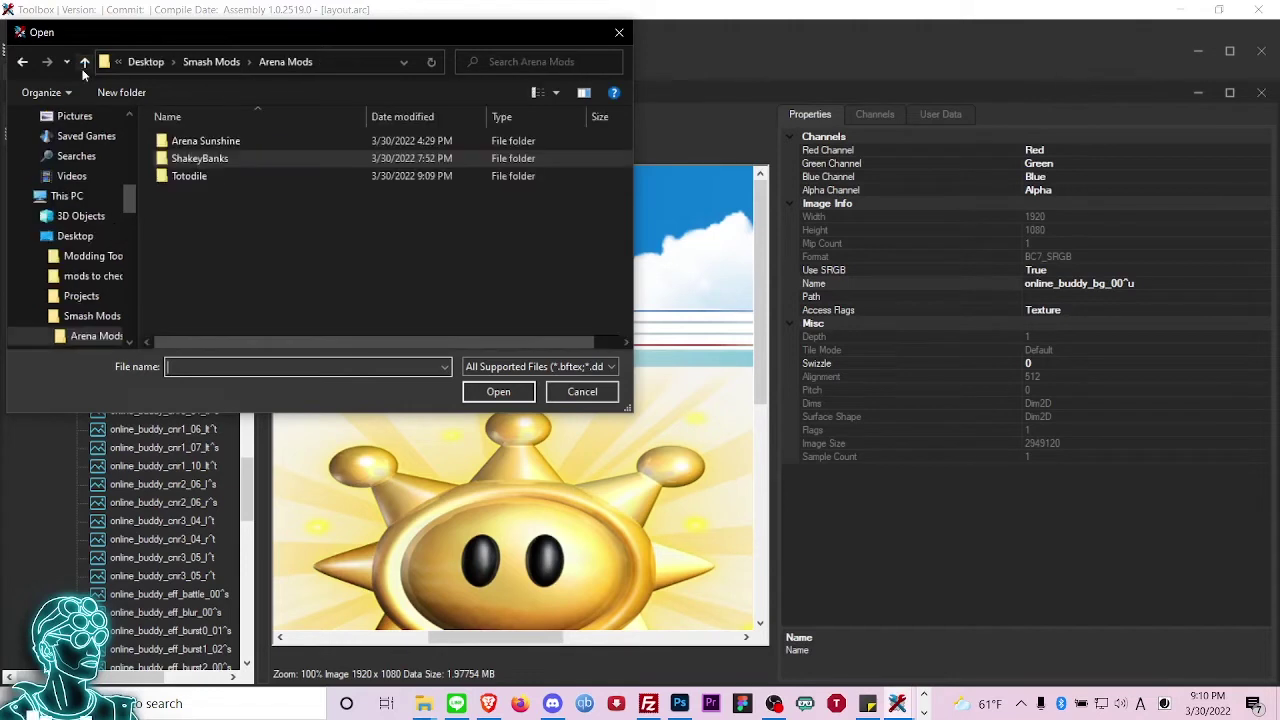
{"action": "left_click", "coordinate": [199, 176]}
{"action": "double_click", "coordinate": [199, 176]}
{"action": "left_click", "coordinate": [272, 173]}
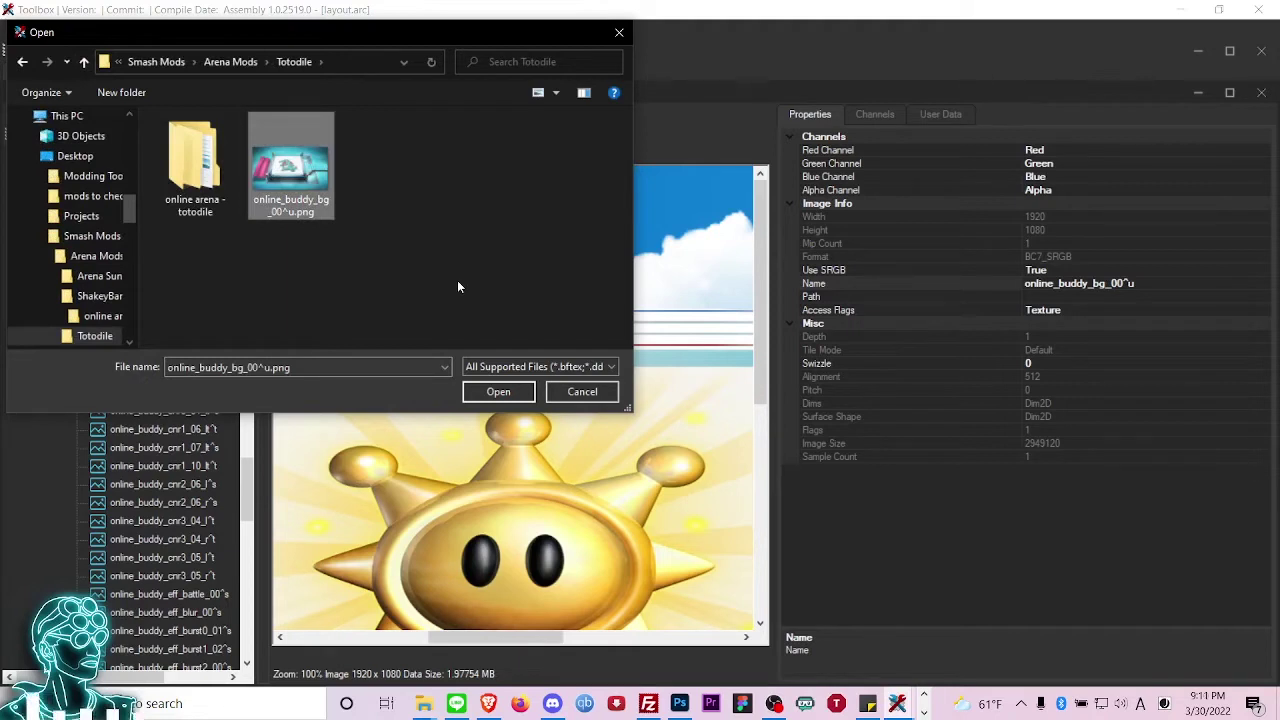
{"action": "left_click", "coordinate": [499, 392]}
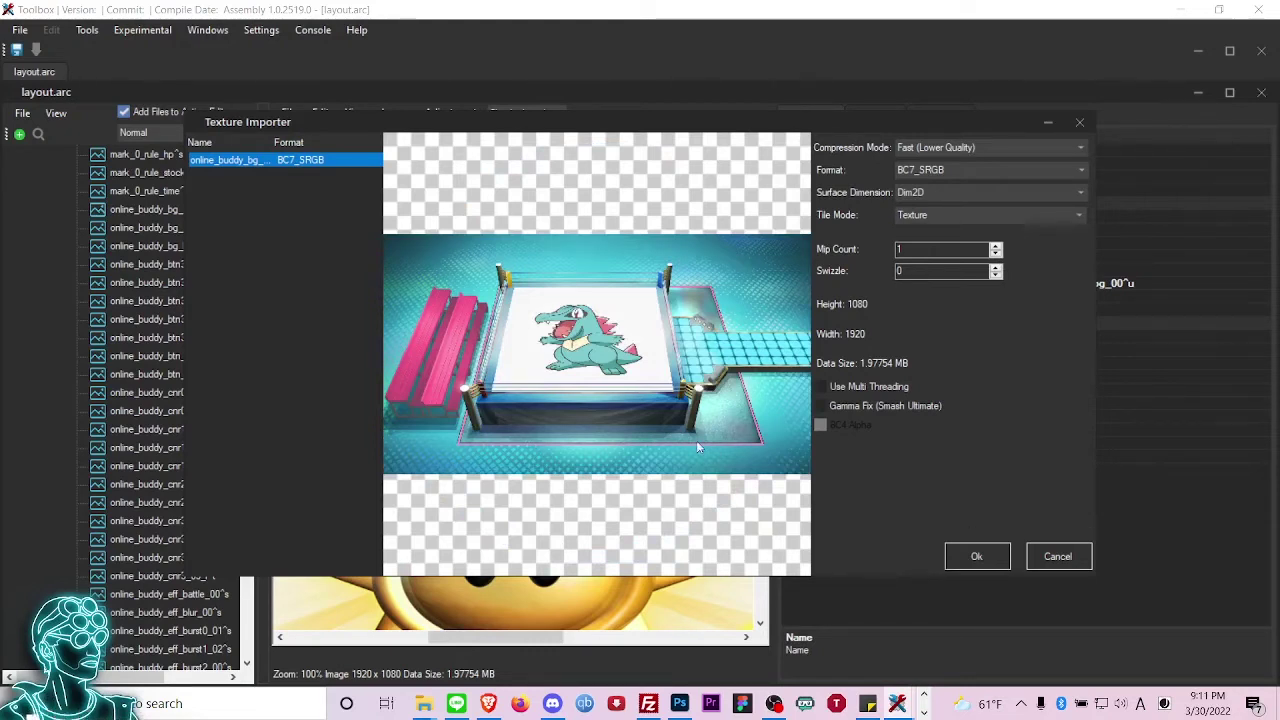
Accept the BC7_SRGB 1920 x 1080 import settings to apply the Totodile artwork.
{"action": "left_click", "coordinate": [970, 553]}
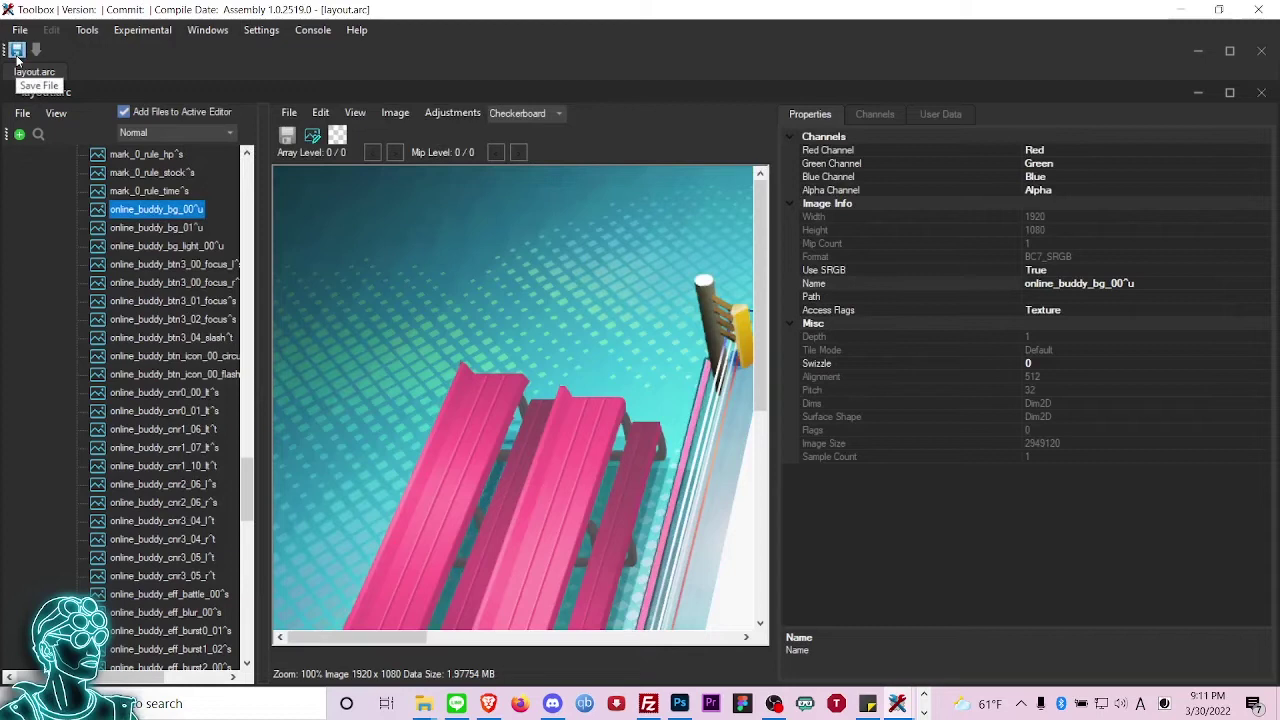
Save the edited layout.arc, then start a Save As into the online arena - totodile folder.
{"action": "left_click", "coordinate": [16, 57]}
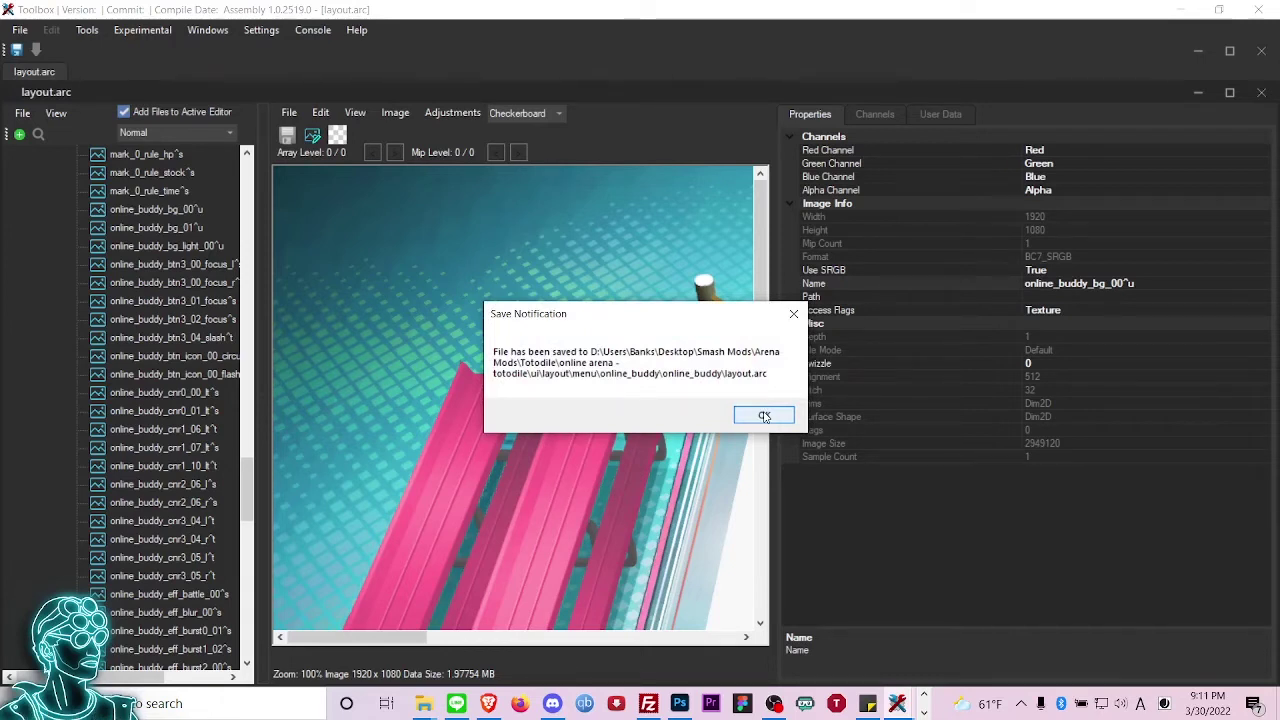
{"action": "left_click", "coordinate": [764, 415]}
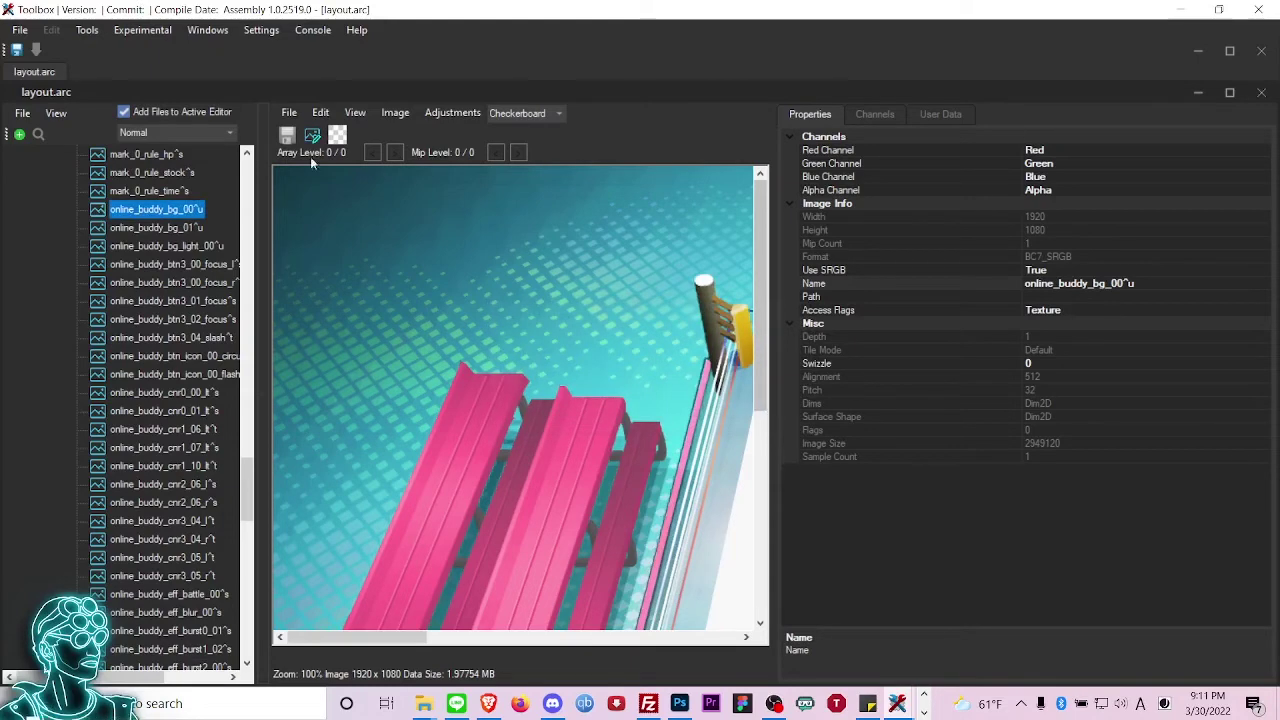
{"action": "left_click", "coordinate": [20, 30]}
{"action": "mouse_move", "coordinate": [69, 122]}
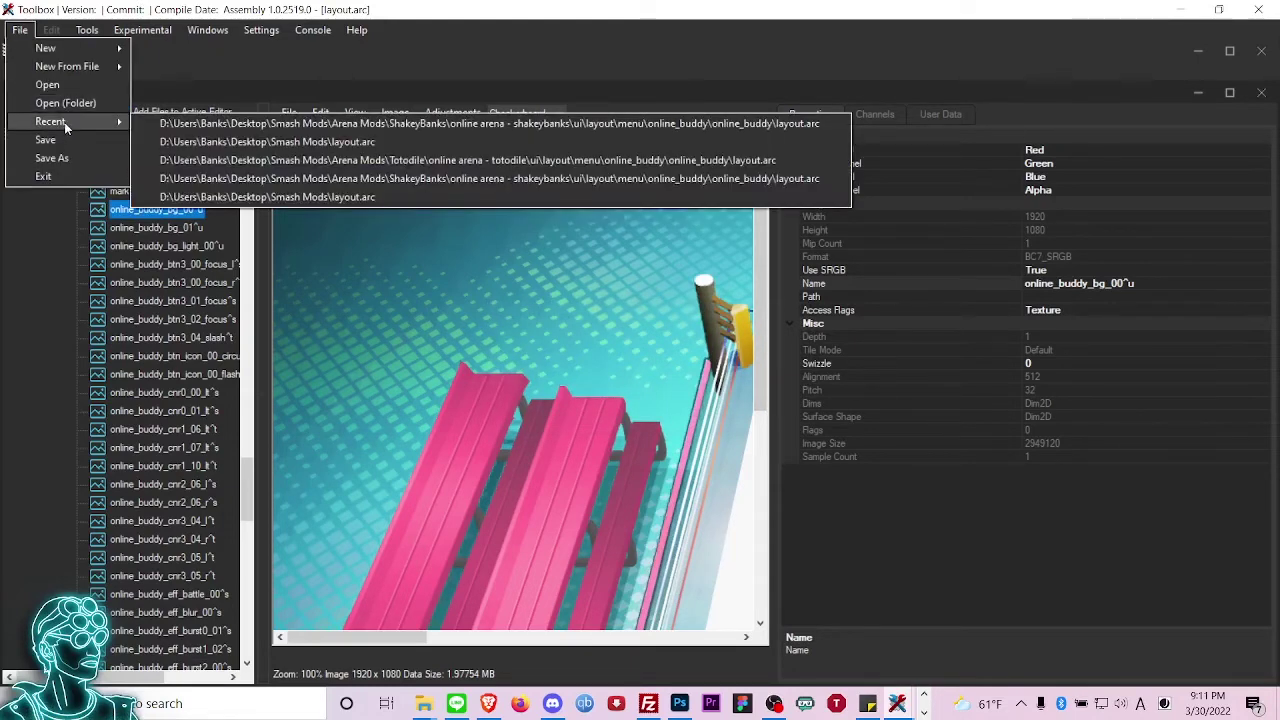
{"action": "left_click", "coordinate": [52, 158]}
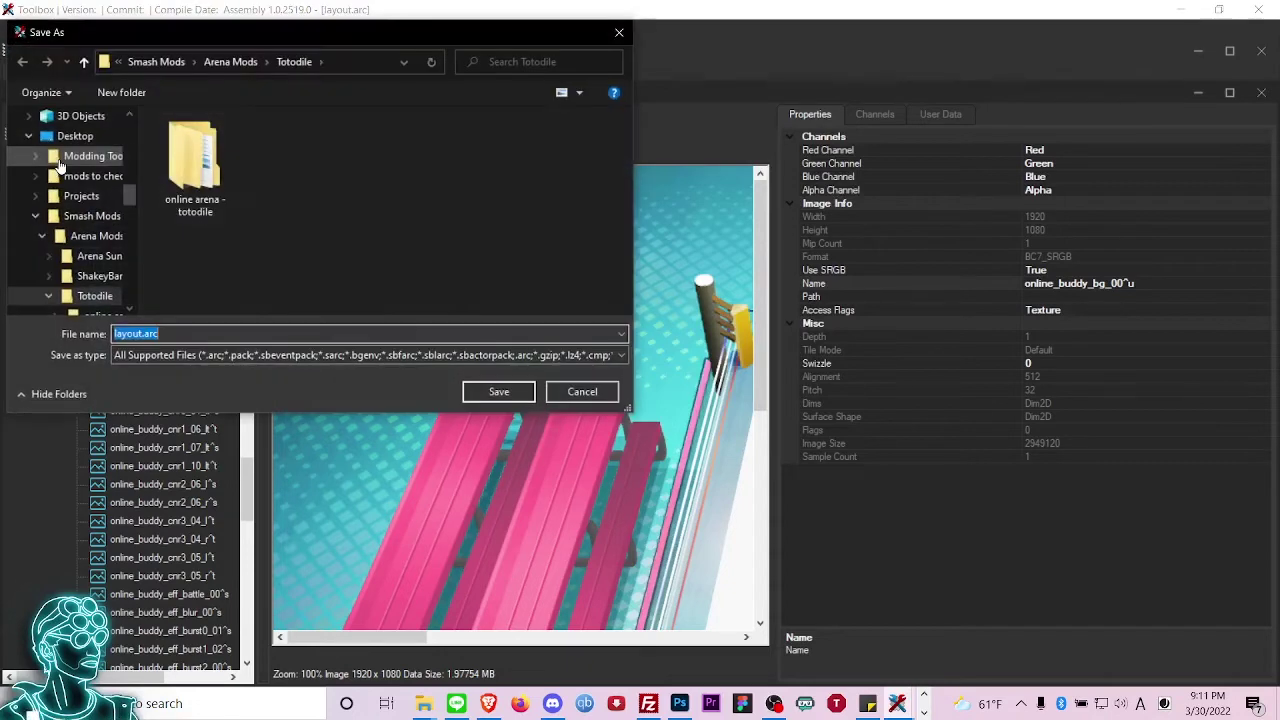
{"action": "left_click", "coordinate": [172, 173]}
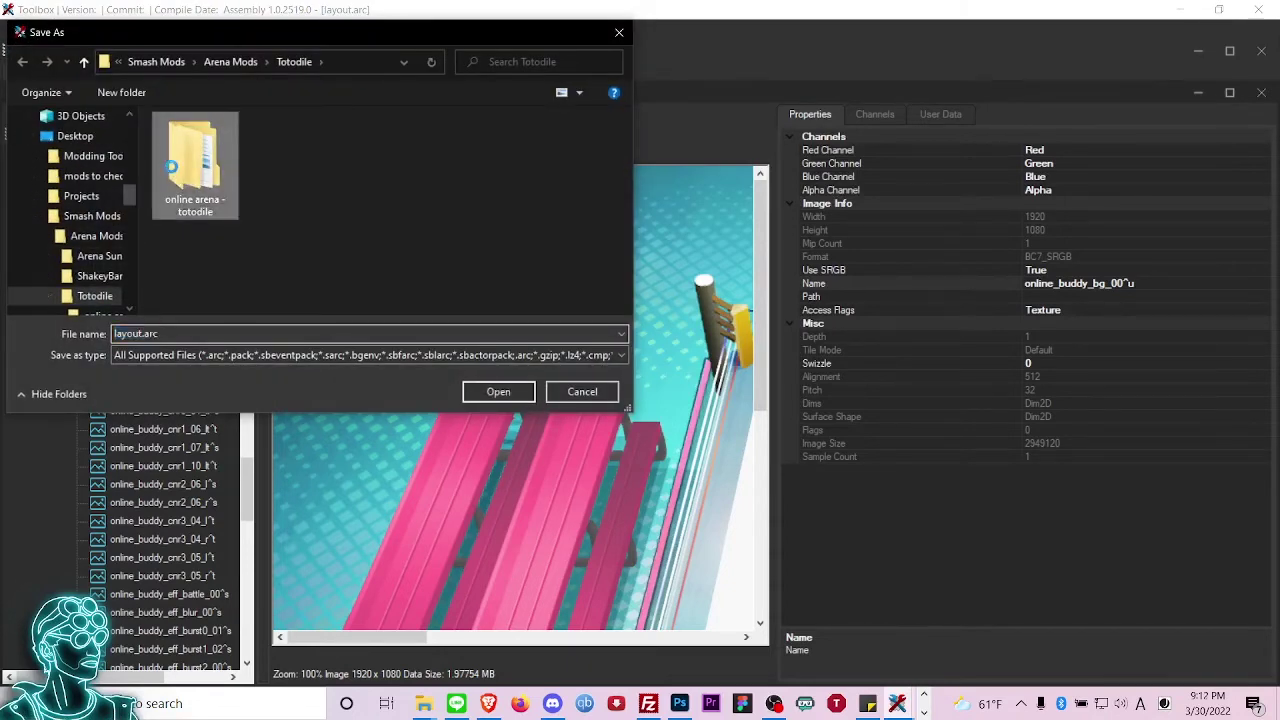
{"action": "double_click", "coordinate": [172, 168]}
Overwrite the existing layout.arc in ui\layout\menu\online_buddy\online_buddy.
{"action": "double_click", "coordinate": [177, 141]}
{"action": "left_click", "coordinate": [180, 143]}
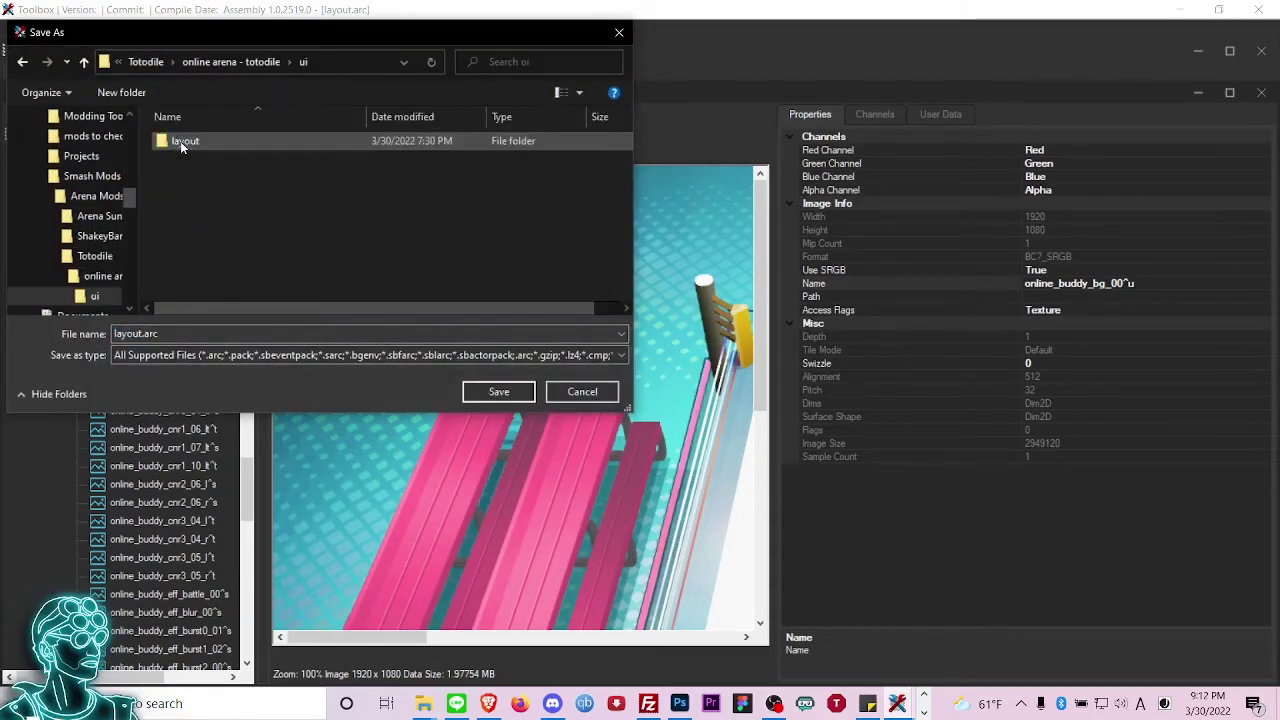
{"action": "double_click", "coordinate": [181, 141]}
{"action": "double_click", "coordinate": [181, 141]}
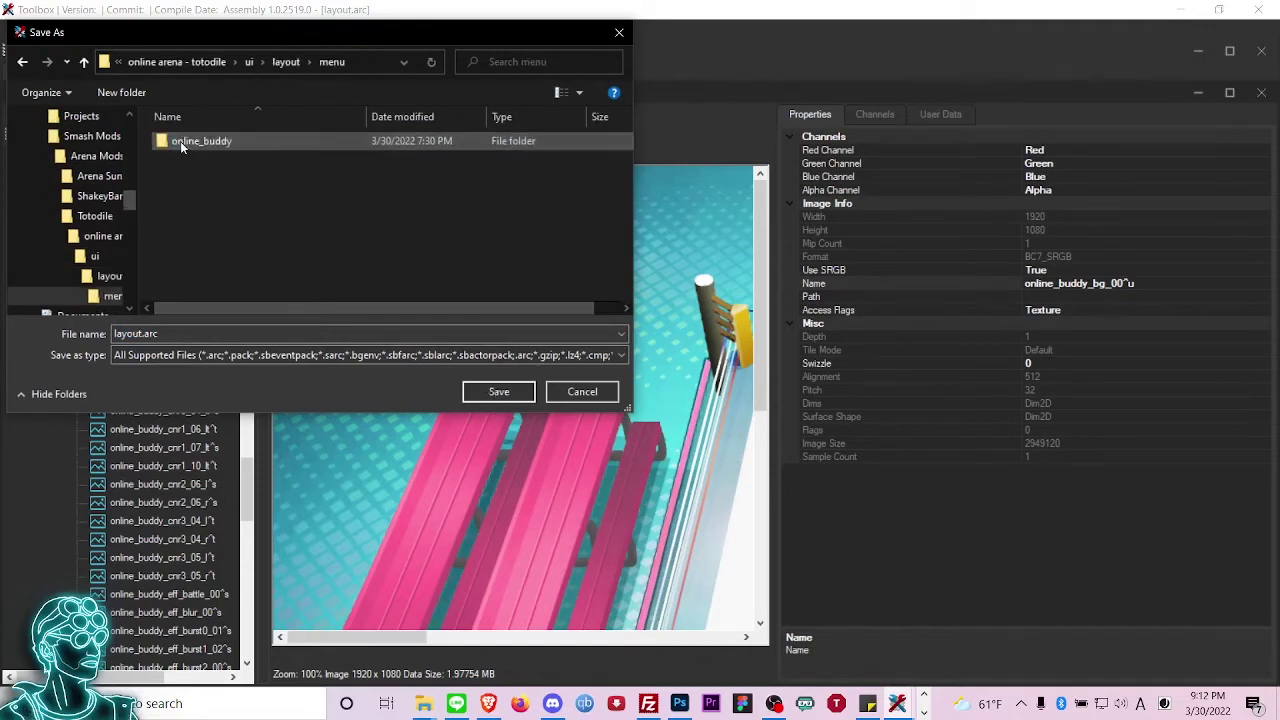
{"action": "left_click", "coordinate": [181, 141]}
{"action": "double_click", "coordinate": [181, 141]}
{"action": "double_click", "coordinate": [181, 141]}
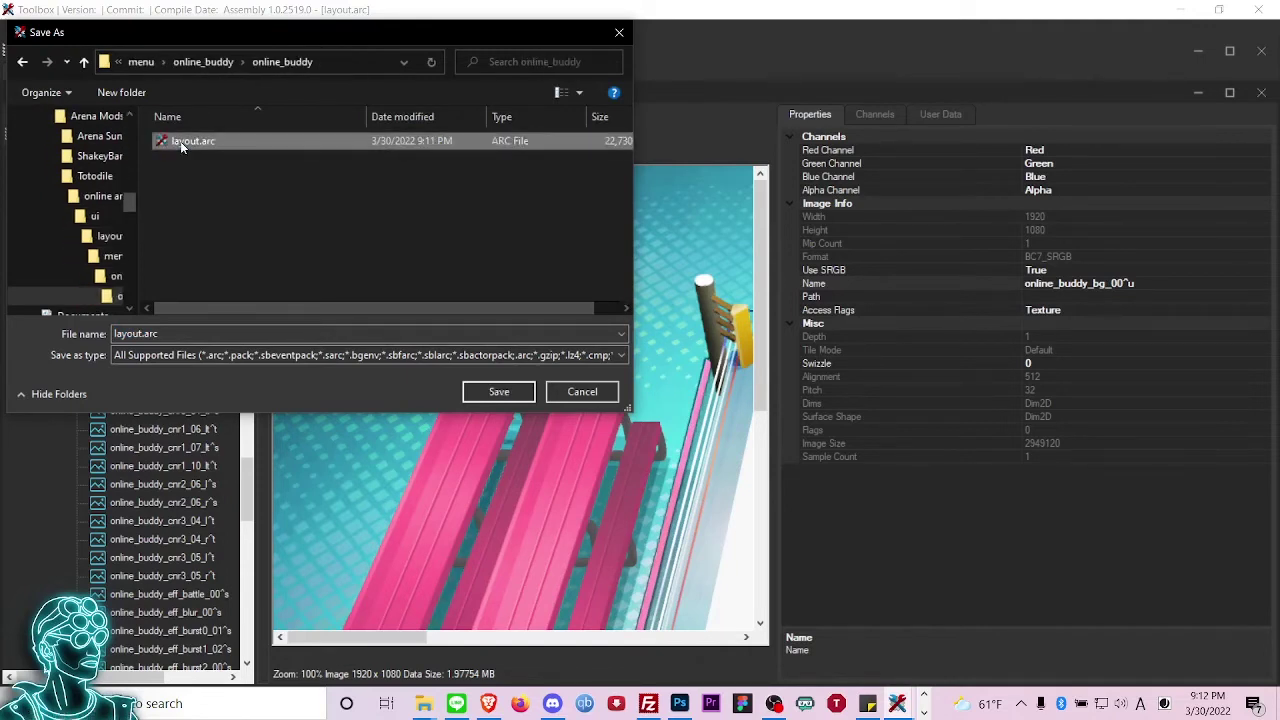
{"action": "left_click", "coordinate": [181, 143]}
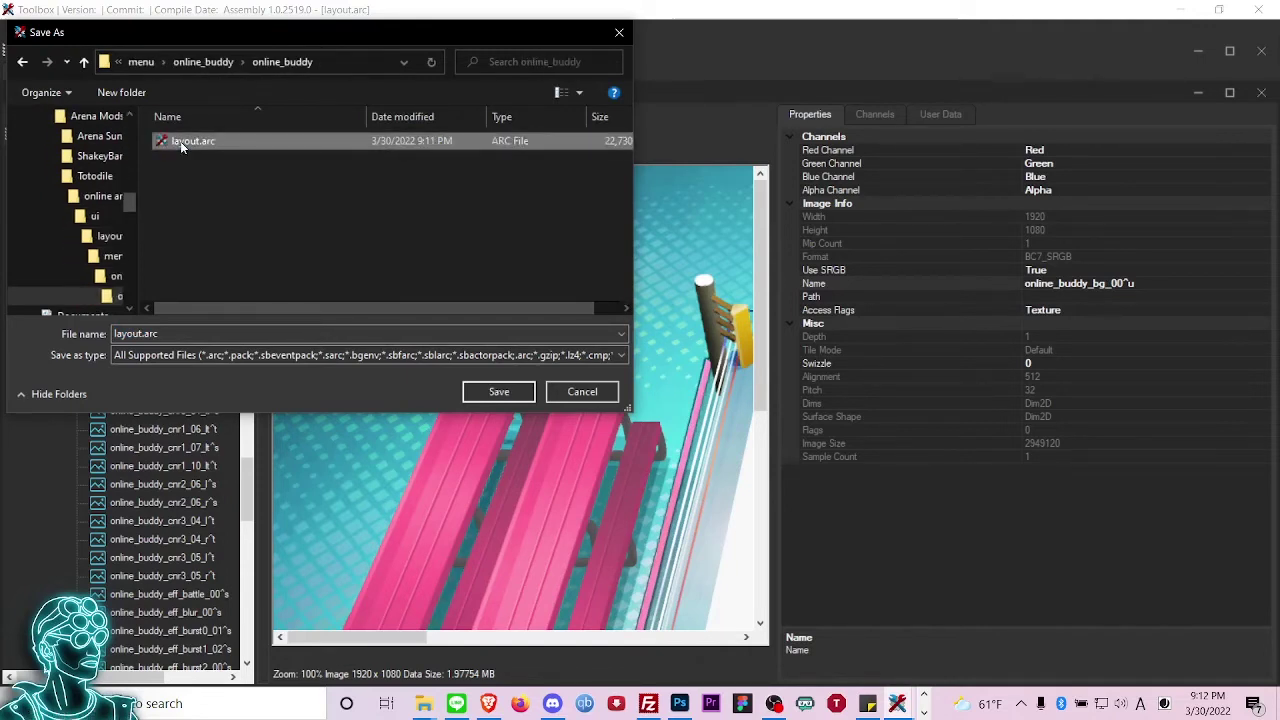
{"action": "left_click", "coordinate": [497, 392]}
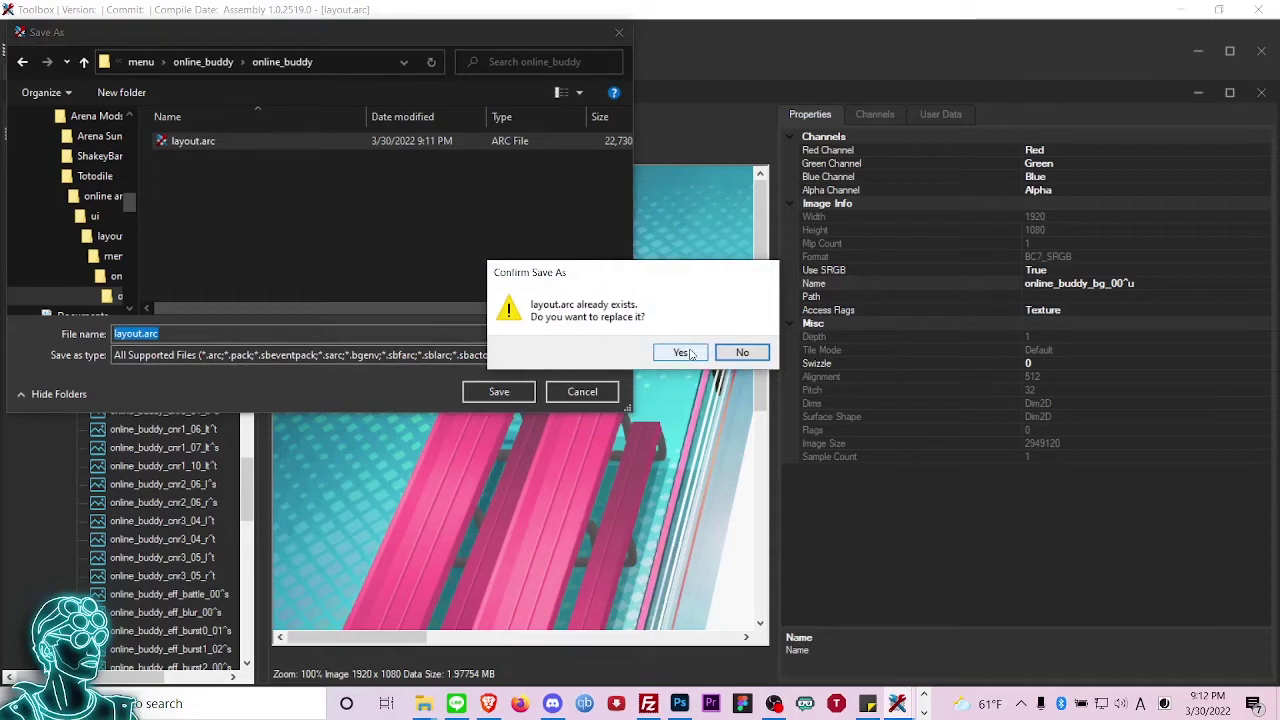
{"action": "left_click", "coordinate": [680, 352]}
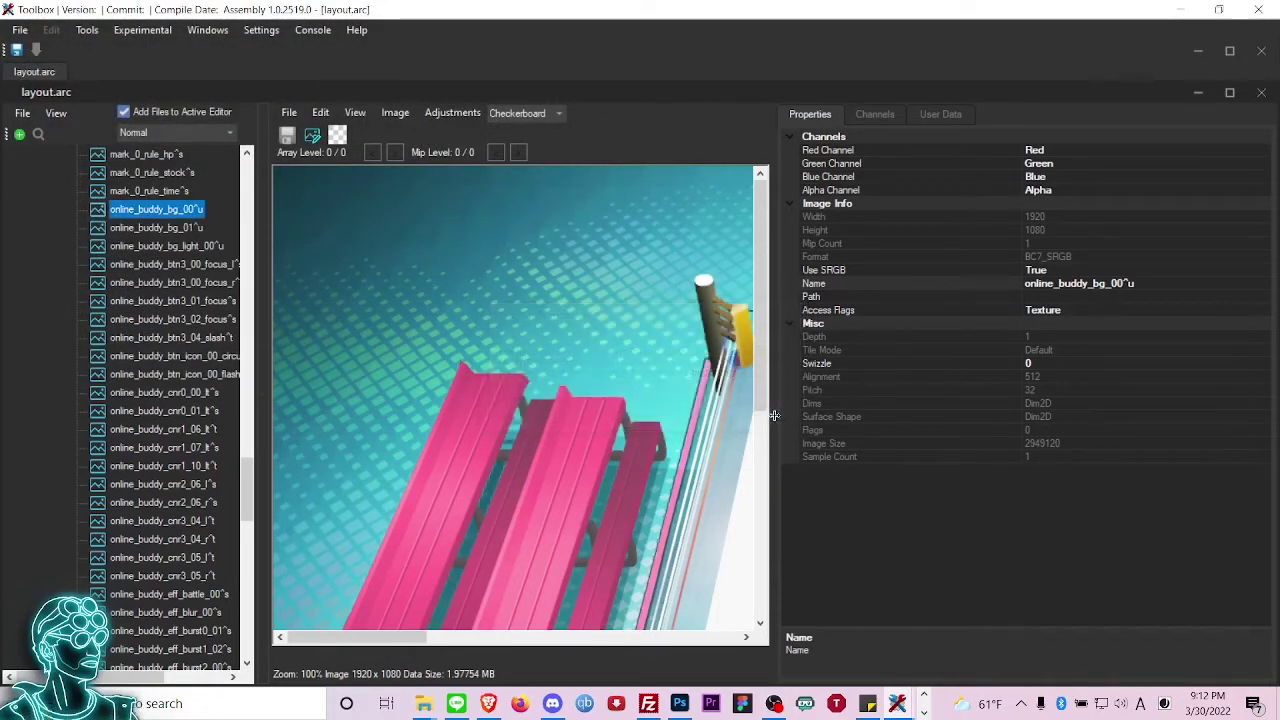
Dismiss the save notification, minimize Switch Toolbox, and bring FileZilla to the front.
{"action": "left_click", "coordinate": [764, 415]}
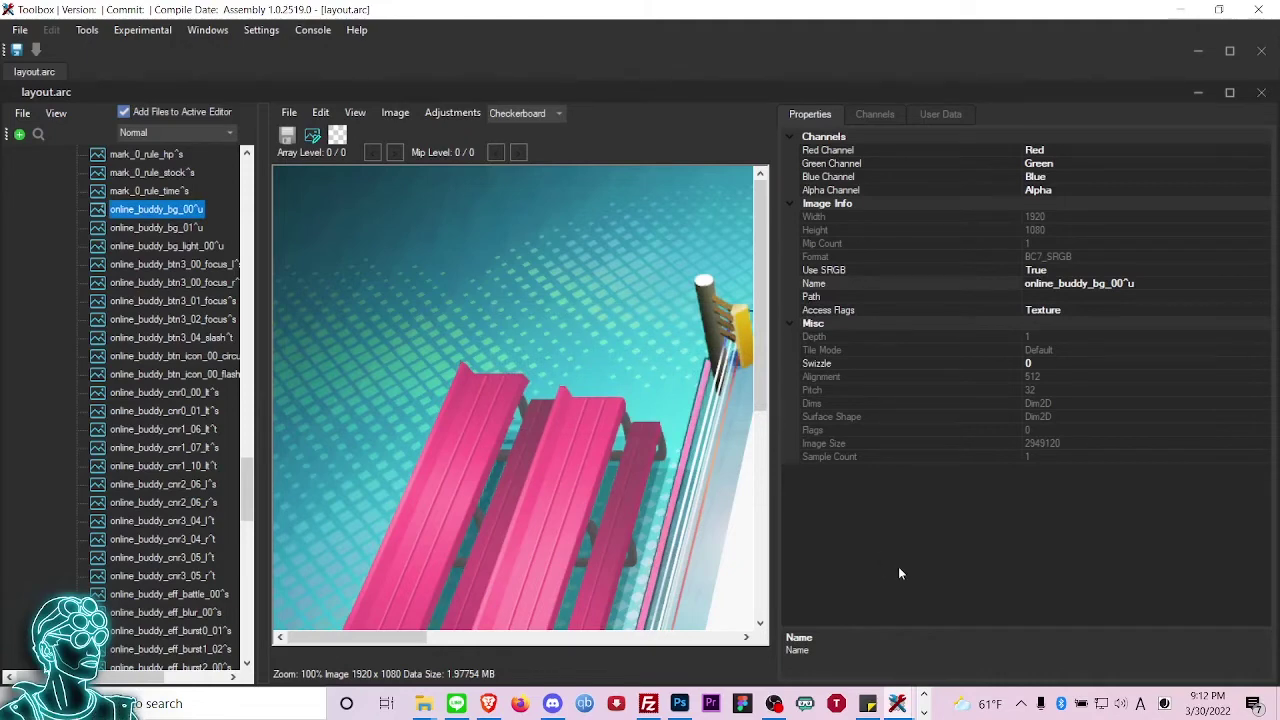
{"action": "left_click", "coordinate": [1181, 10]}
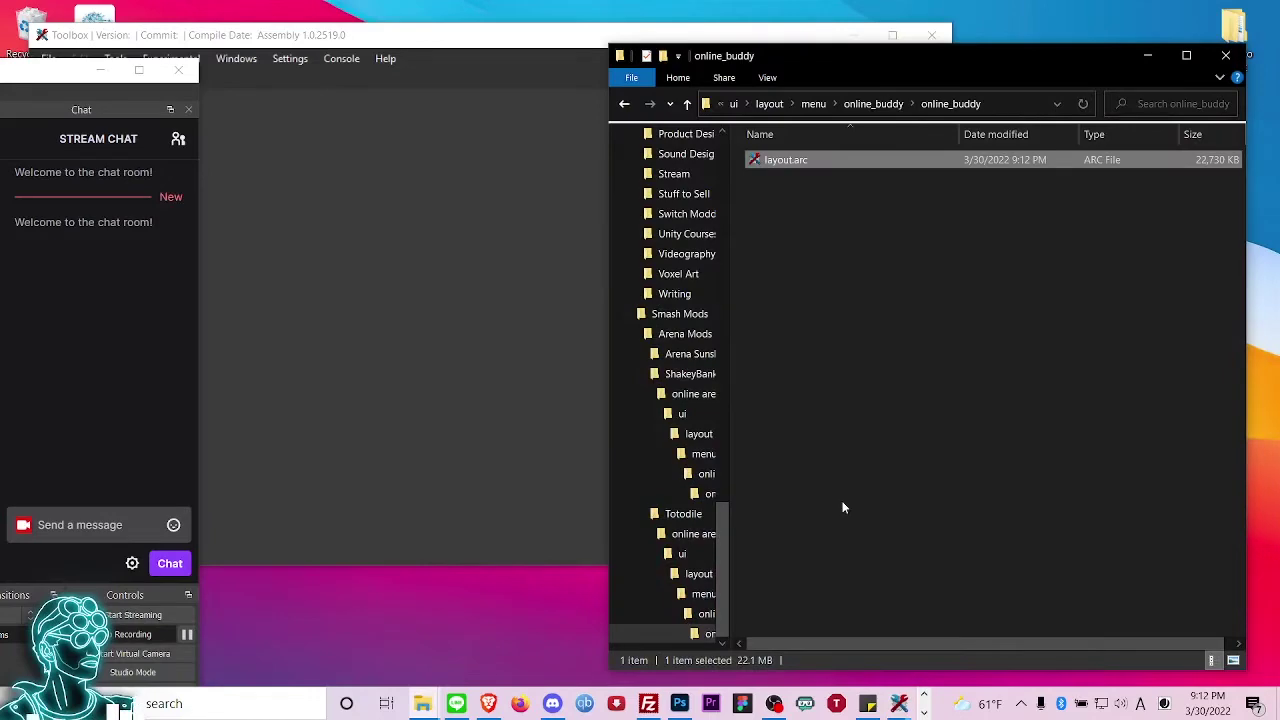
{"action": "left_click", "coordinate": [648, 704]}
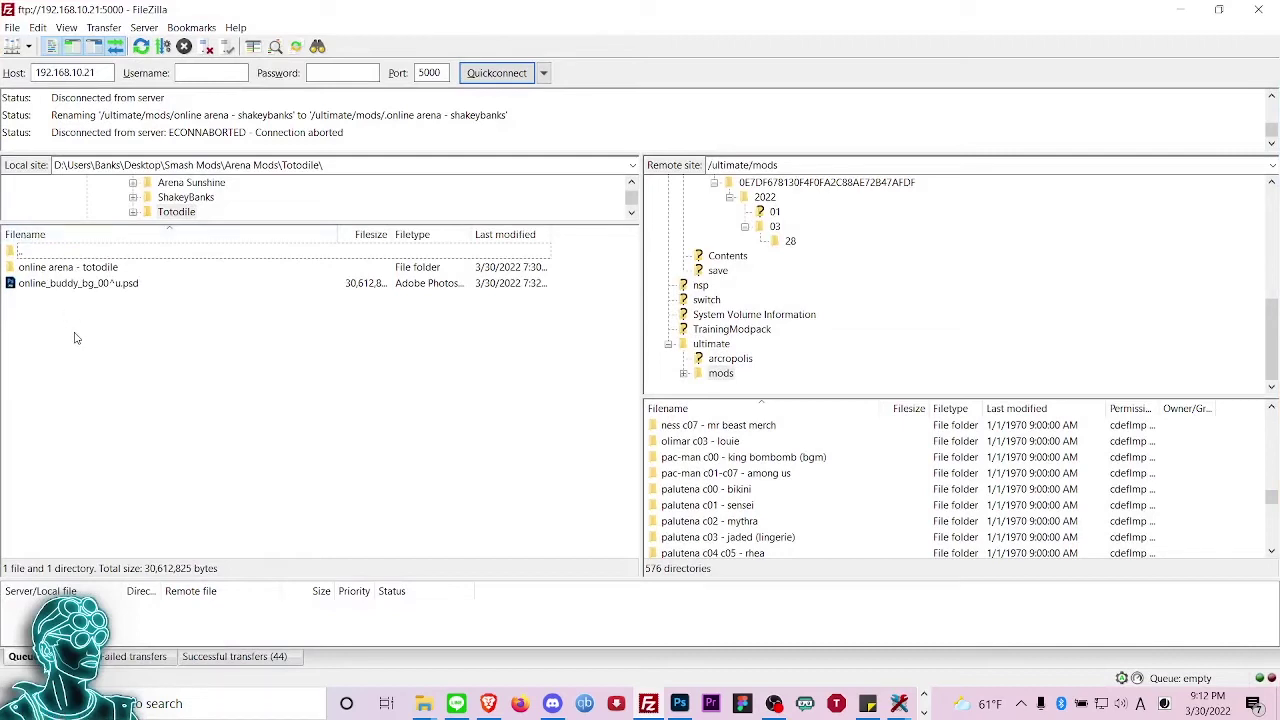
Drag the local online arena - totodile folder into the remote /ultimate/mods directory.
{"action": "double_click", "coordinate": [62, 272]}
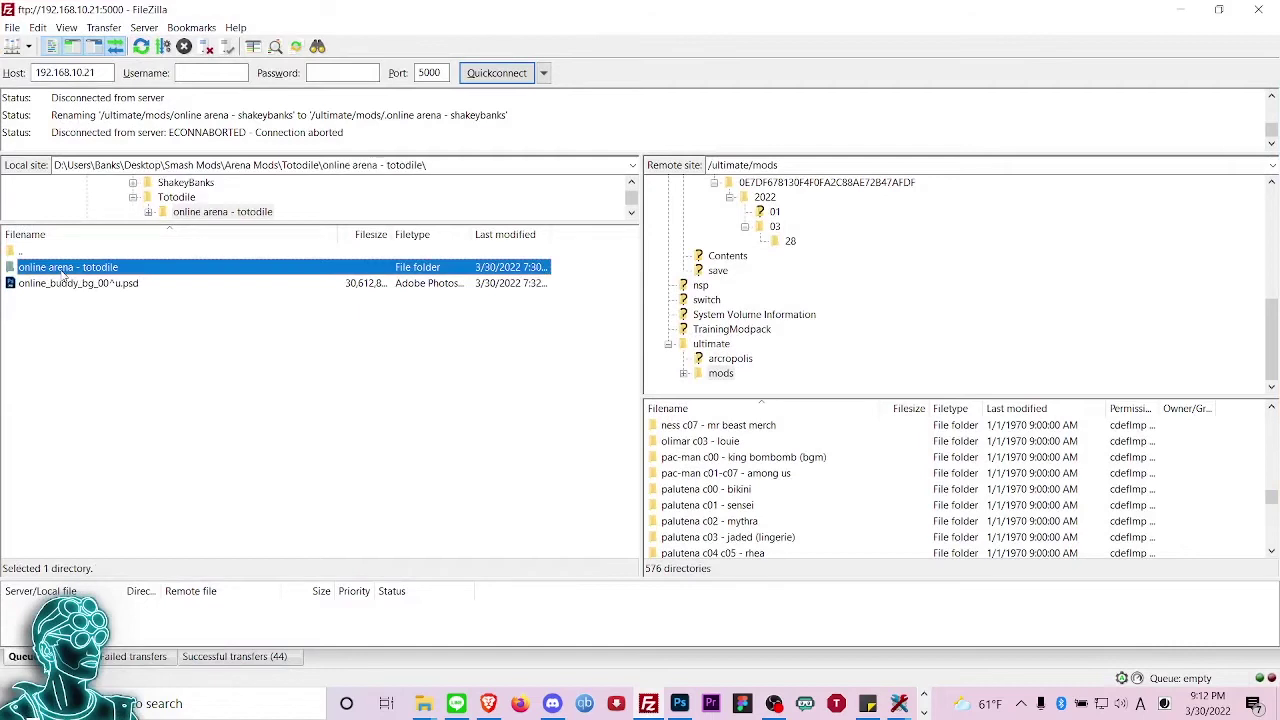
{"action": "double_click", "coordinate": [15, 254]}
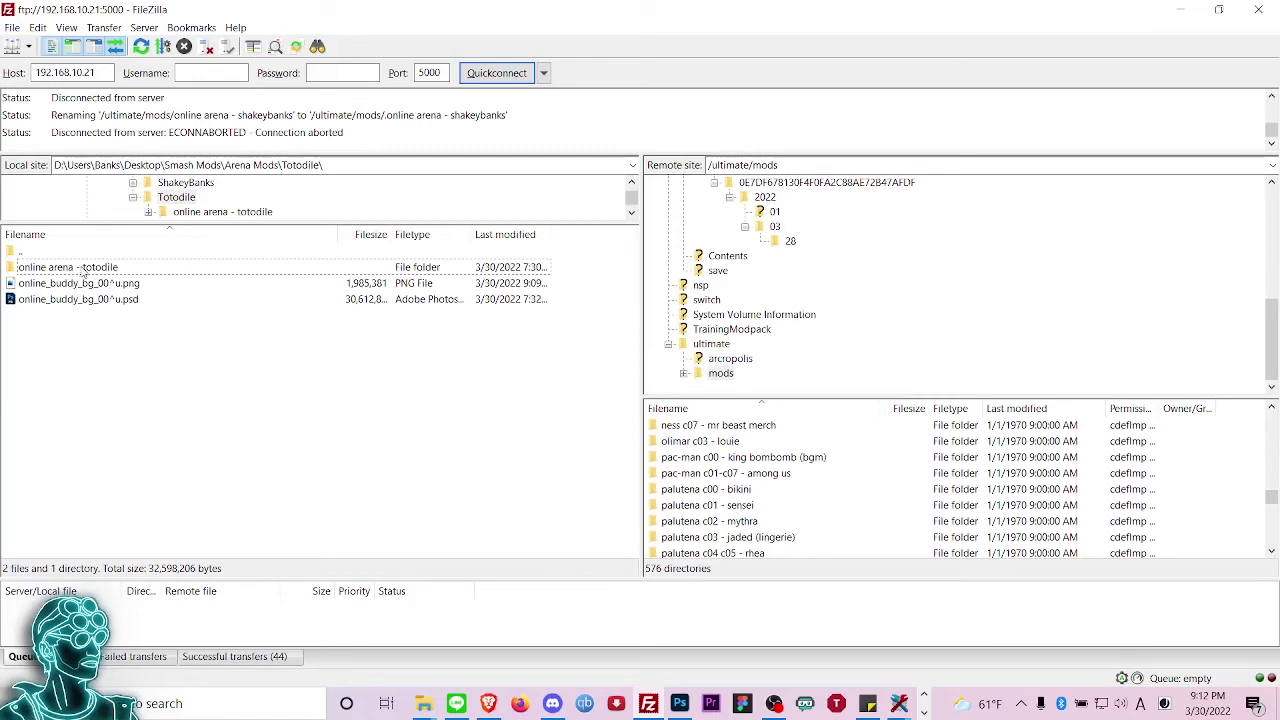
{"action": "left_click_drag", "start_coordinate": [93, 272], "coordinate": [190, 278]}
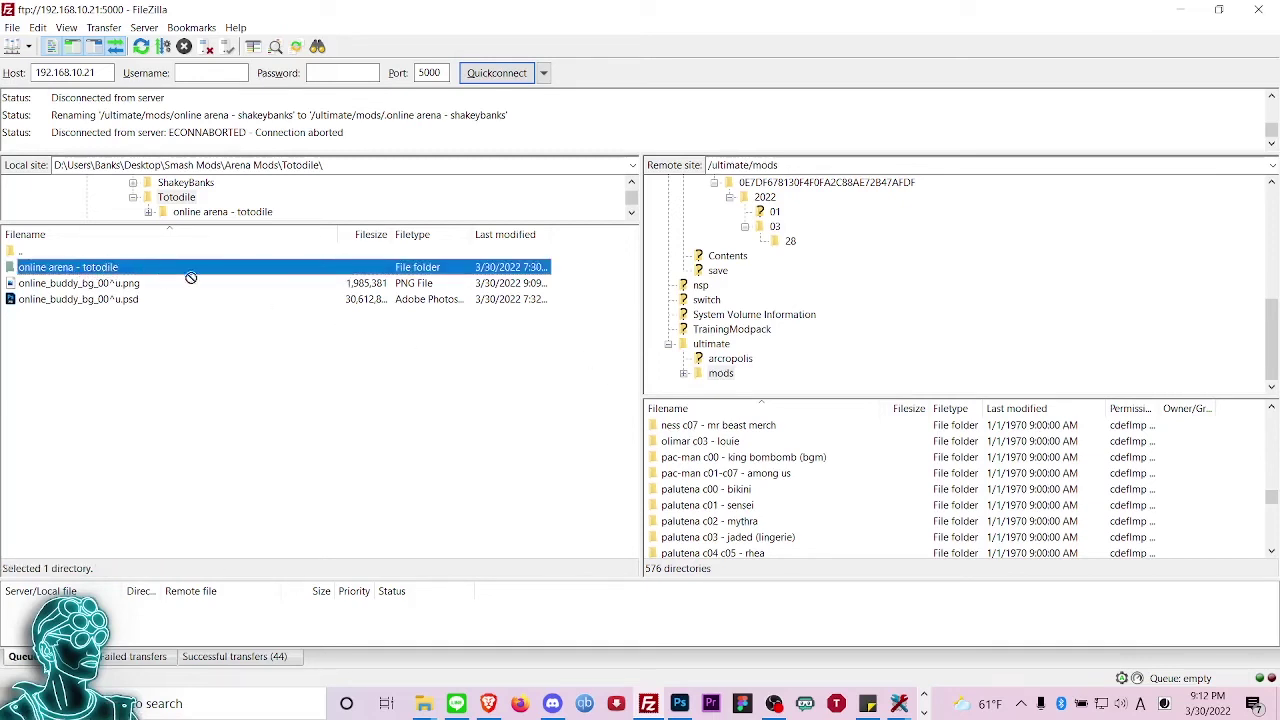
{"action": "left_click_drag", "start_coordinate": [1097, 425], "coordinate": [1252, 470]}
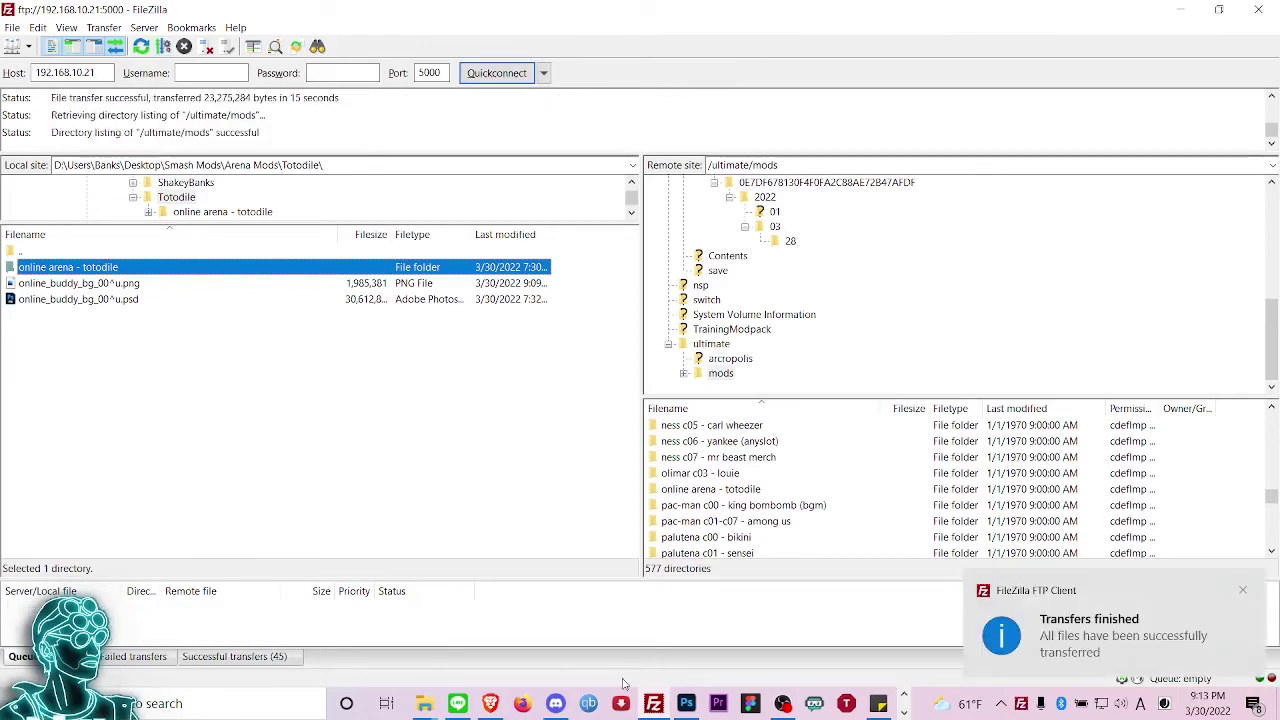
Move the stream window aside, then launch Super Smash Bros. Ultimate with the chosen user.
{"action": "left_click", "coordinate": [784, 704]}
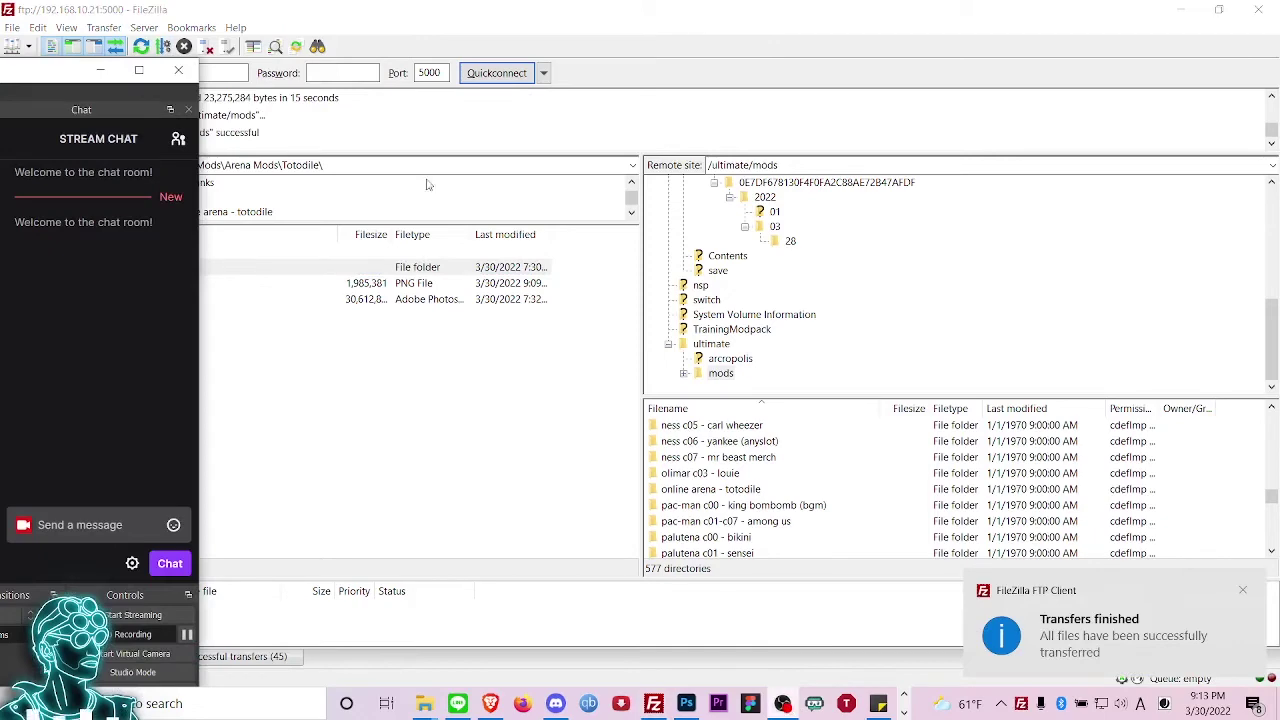
{"action": "left_click_drag", "start_coordinate": [74, 80], "coordinate": [843, 56]}
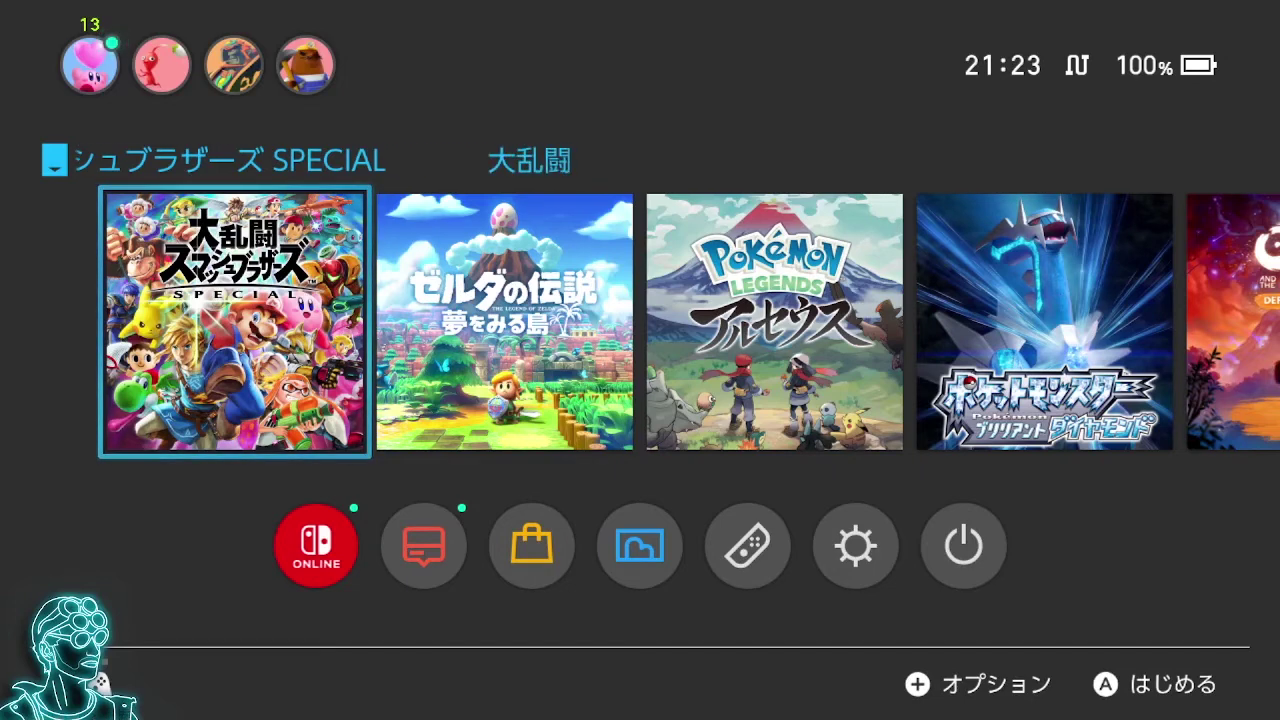
{"action": "key", "text": "Return"}
{"action": "key", "text": "Escape"}
{"action": "key", "text": "Return"}
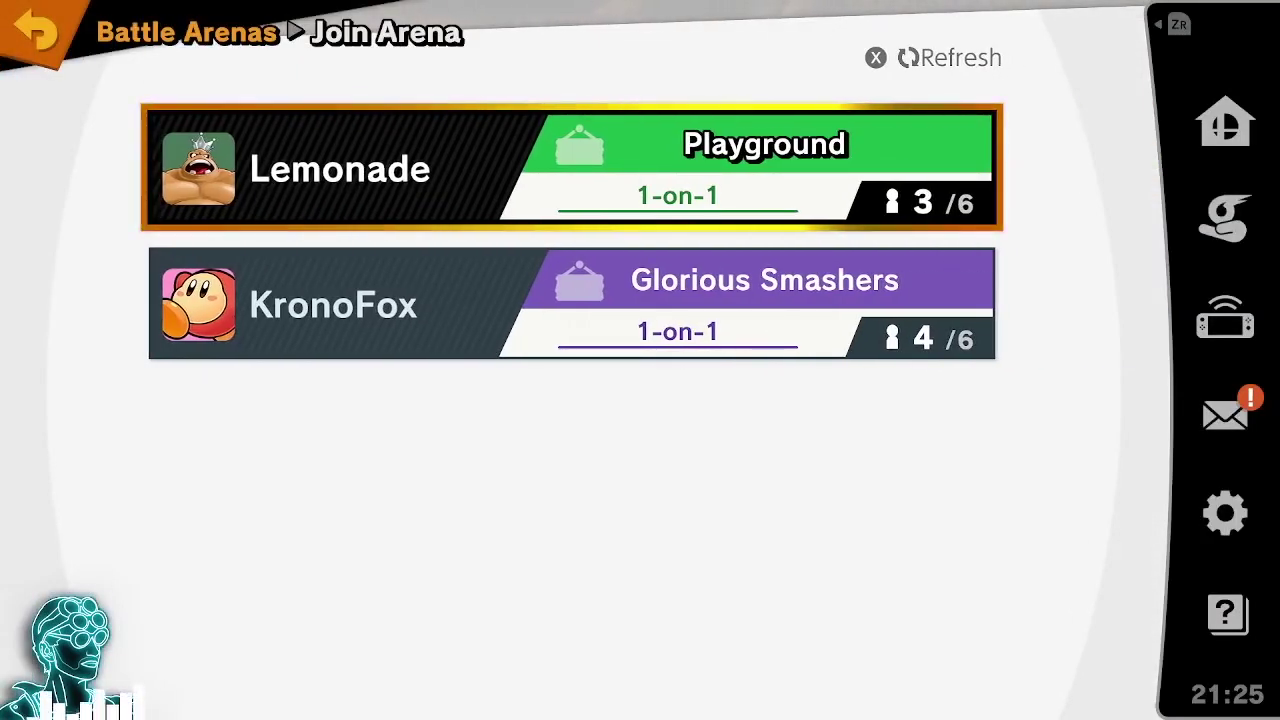
Join the friend's Playground 1-on-1 arena and place the player token in the Waiting Area.
{"action": "key", "text": "Return"}
{"action": "key", "text": "Right"}
{"action": "key", "text": "Return"}
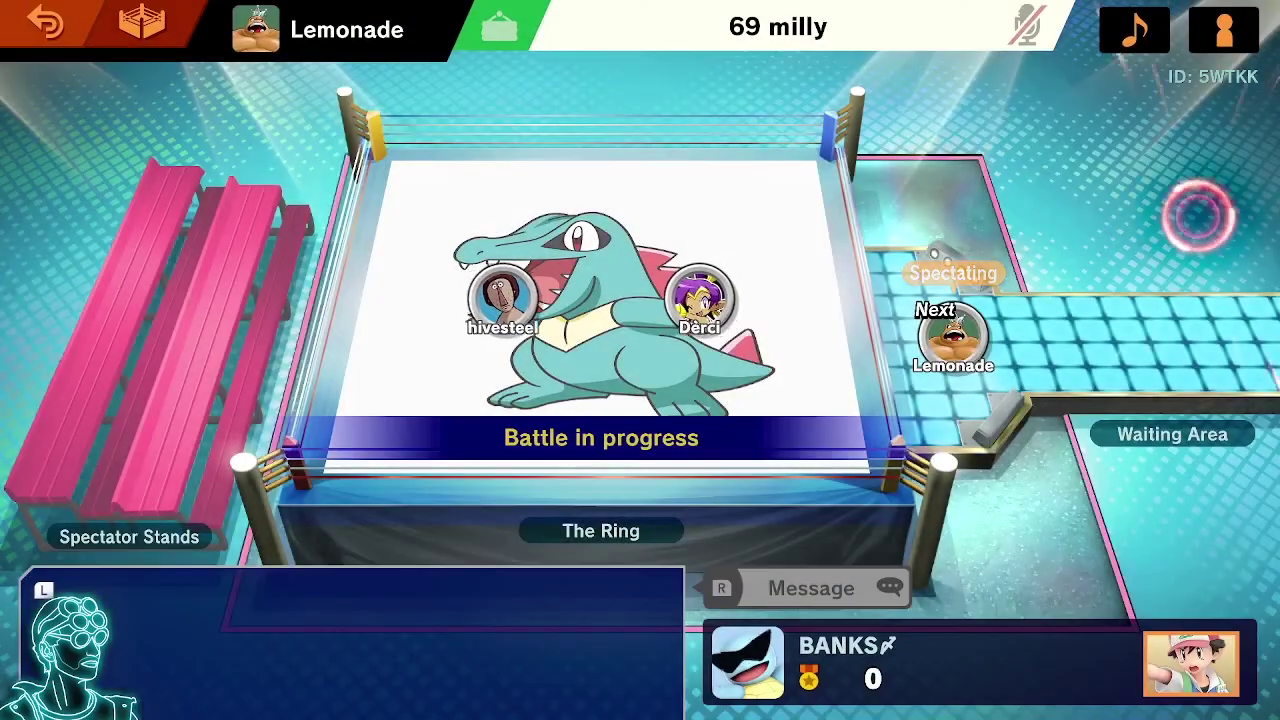
{"action": "left_click_drag", "start_coordinate": [1200, 222], "coordinate": [1165, 340]}
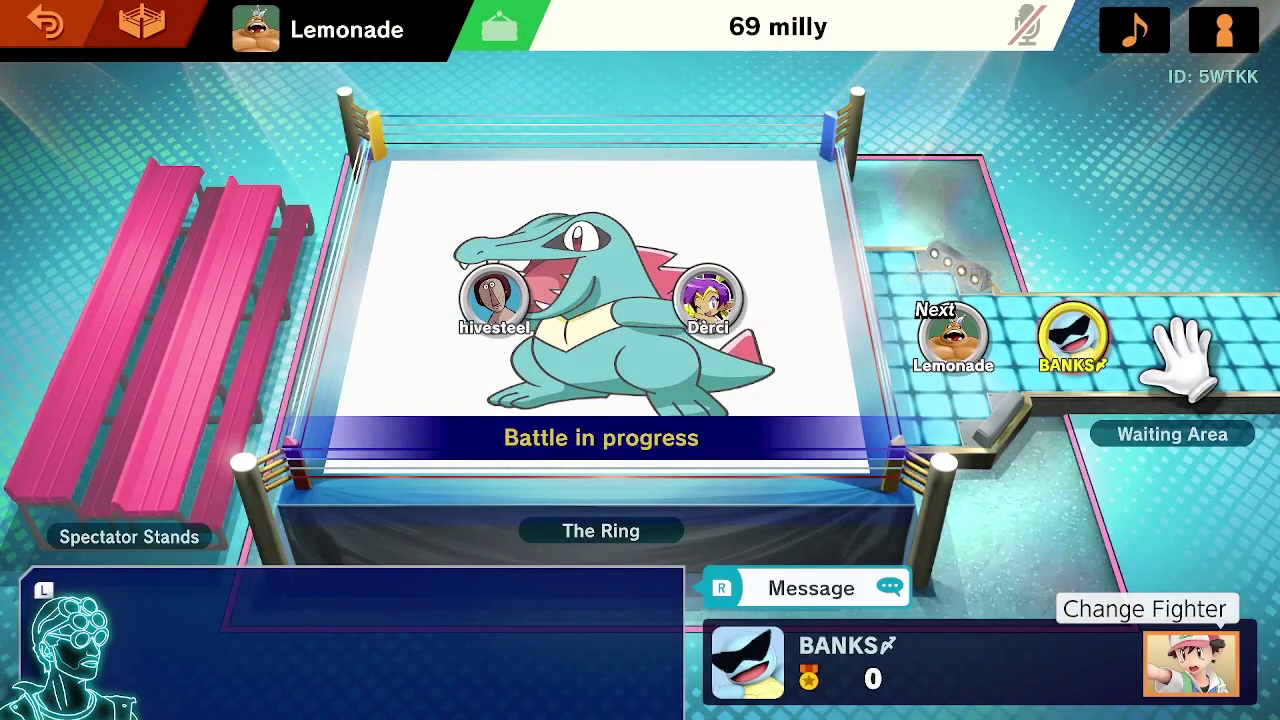